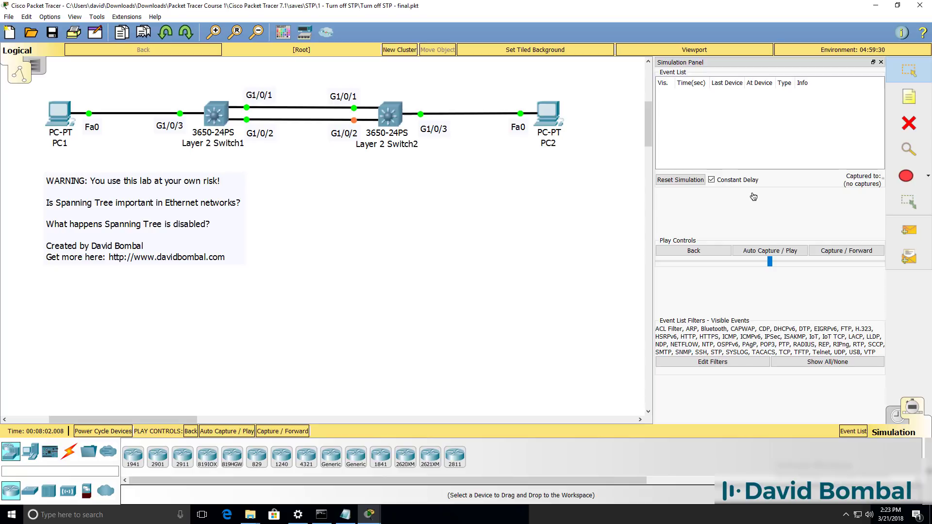
Open Switch1's CLI, enter privileged mode with 'en' and run 'show spanning-tree'.
{"action": "left_click", "coordinate": [218, 119]}
{"action": "left_click", "coordinate": [398, 127]}
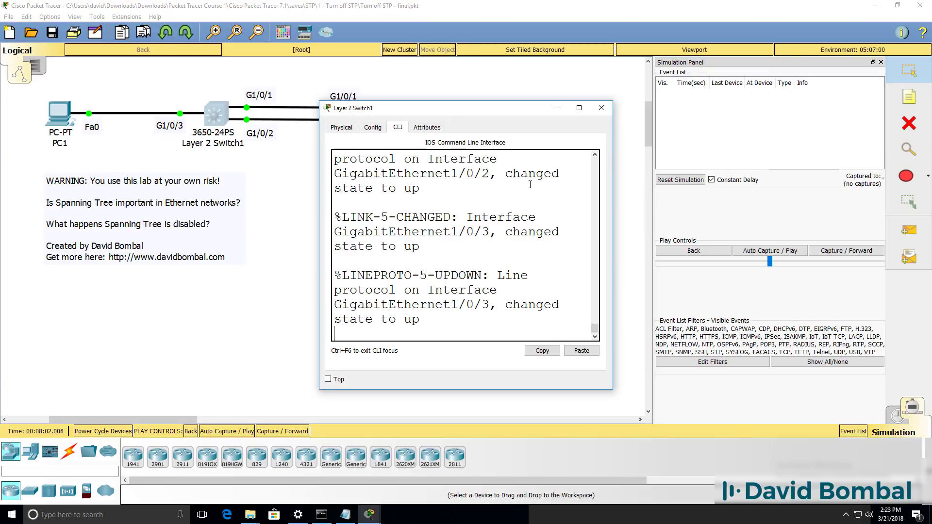
{"action": "left_click_drag", "start_coordinate": [613, 185], "coordinate": [887, 190]}
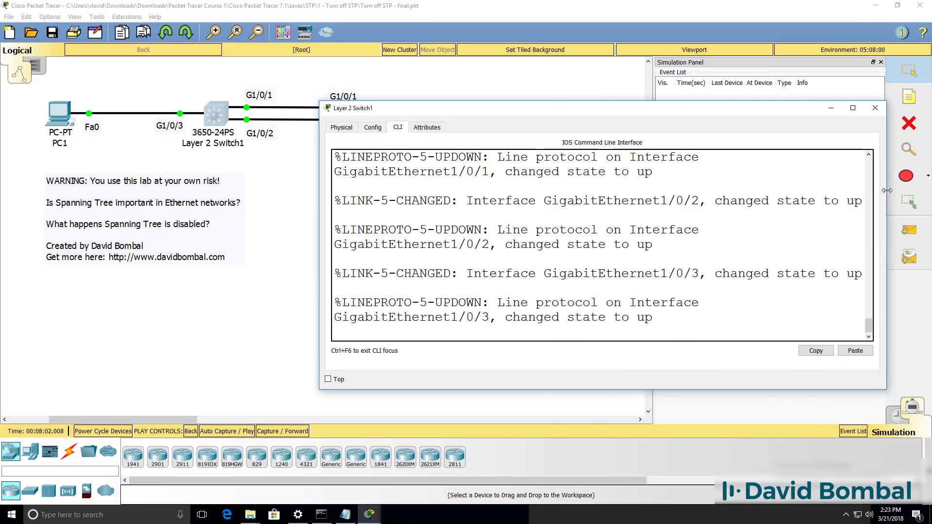
{"action": "left_click_drag", "start_coordinate": [650, 118], "coordinate": [351, 217]}
{"action": "key", "text": "Return"}
{"action": "key", "text": "Return"}
{"action": "type", "text": "en"}
{"action": "key", "text": "Return"}
{"action": "type", "text": "show "}
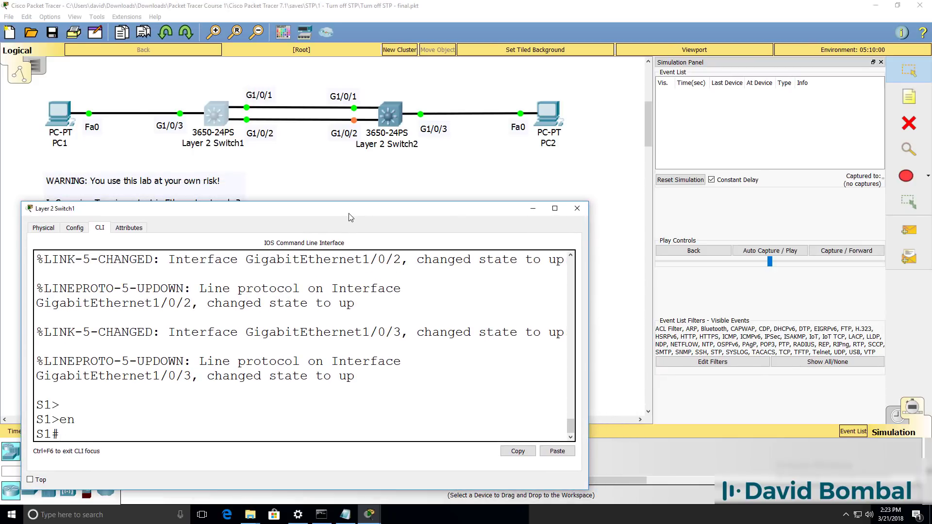
{"action": "type", "text": "spa"}
{"action": "key", "text": "Tab"}
{"action": "key", "text": "Return"}
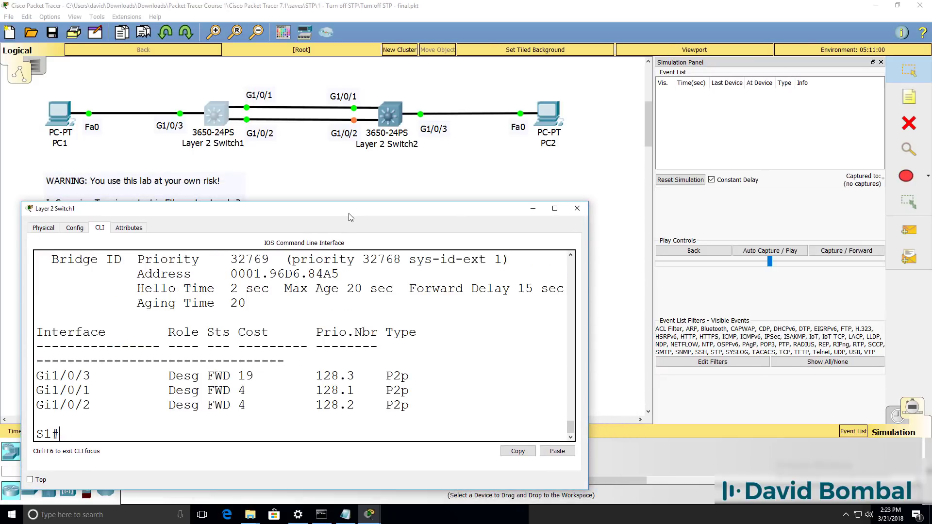
Highlight the spanning-tree-enabled lines, the three forwarding interfaces and the 'this bridge is root' line.
{"action": "scroll", "coordinate": [341, 386], "scroll_direction": "up", "scroll_amount": 3}
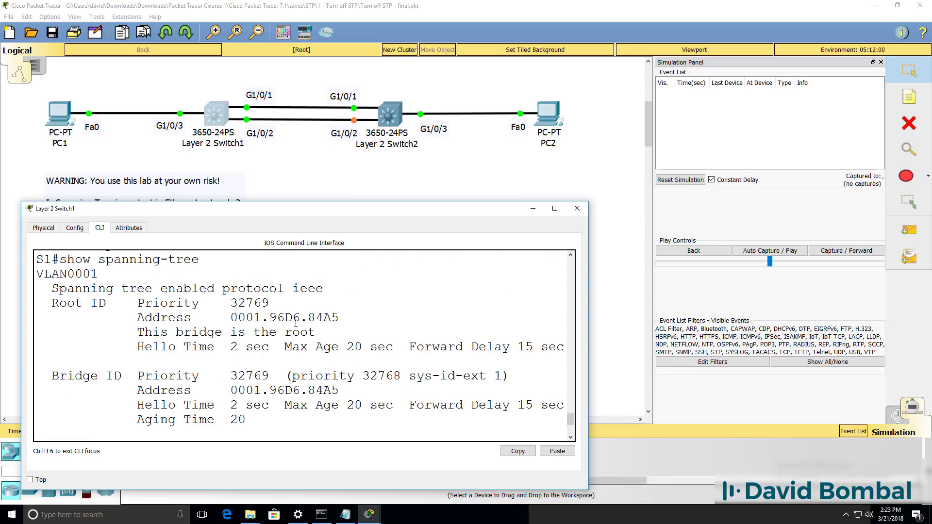
{"action": "left_click_drag", "start_coordinate": [352, 290], "coordinate": [2, 268]}
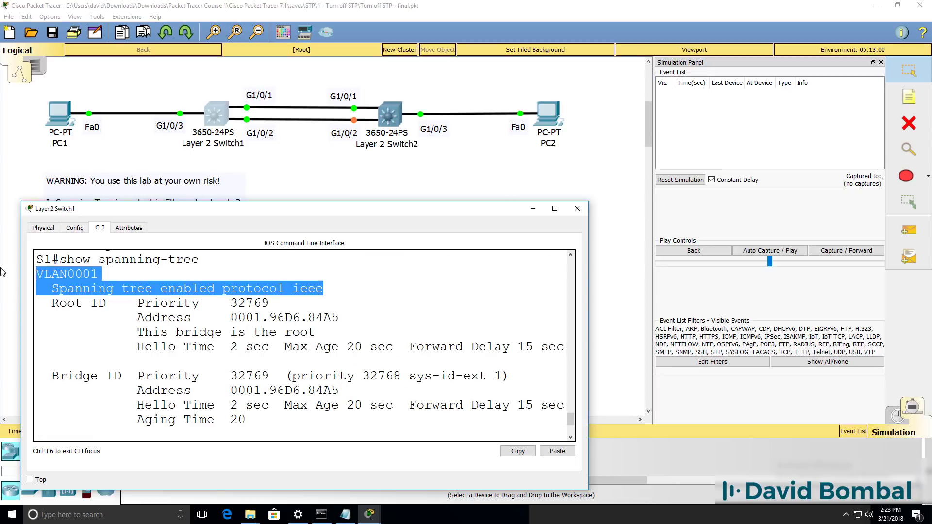
{"action": "left_click_drag", "start_coordinate": [96, 202], "coordinate": [96, 147]}
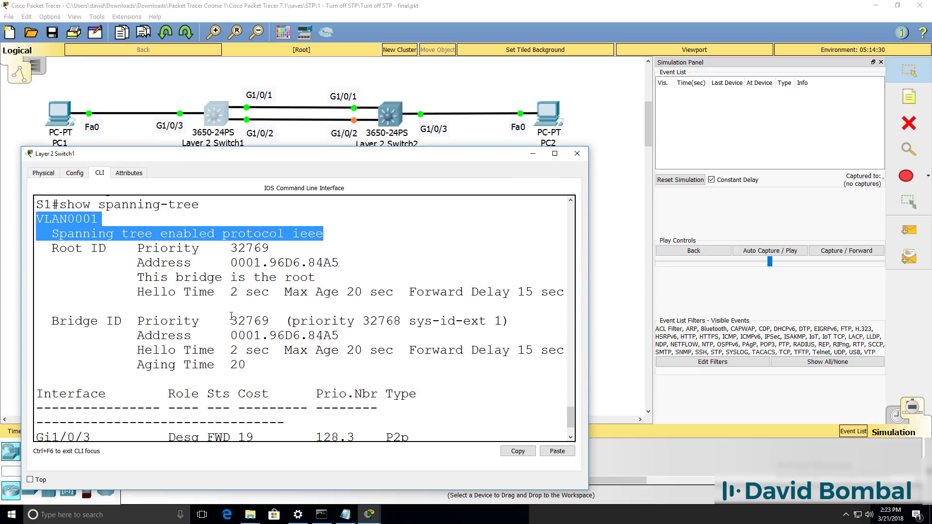
{"action": "left_click_drag", "start_coordinate": [589, 306], "coordinate": [710, 306]}
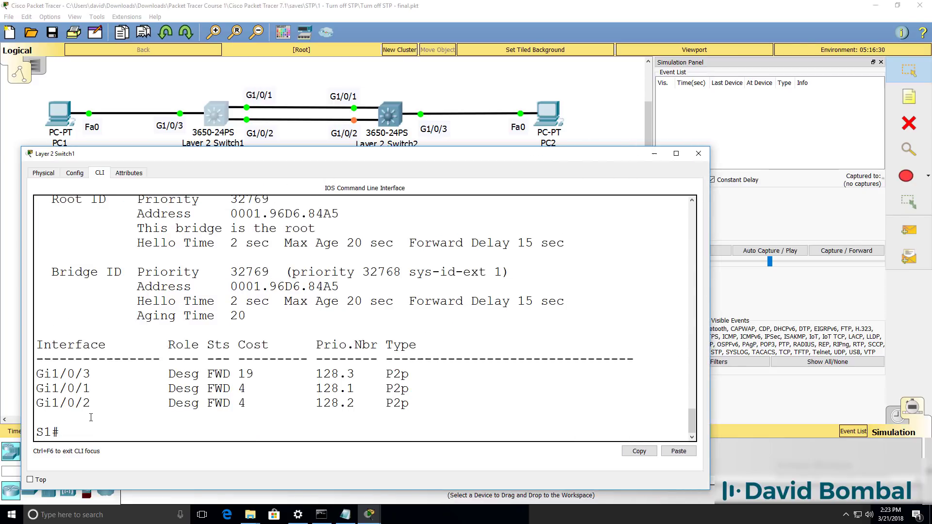
{"action": "left_click_drag", "start_coordinate": [41, 372], "coordinate": [461, 403]}
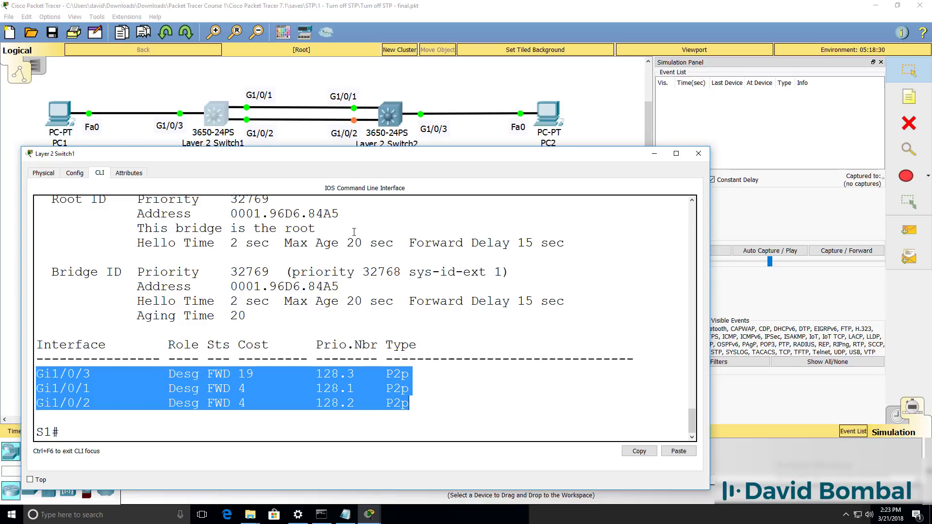
{"action": "left_click_drag", "start_coordinate": [354, 232], "coordinate": [121, 221]}
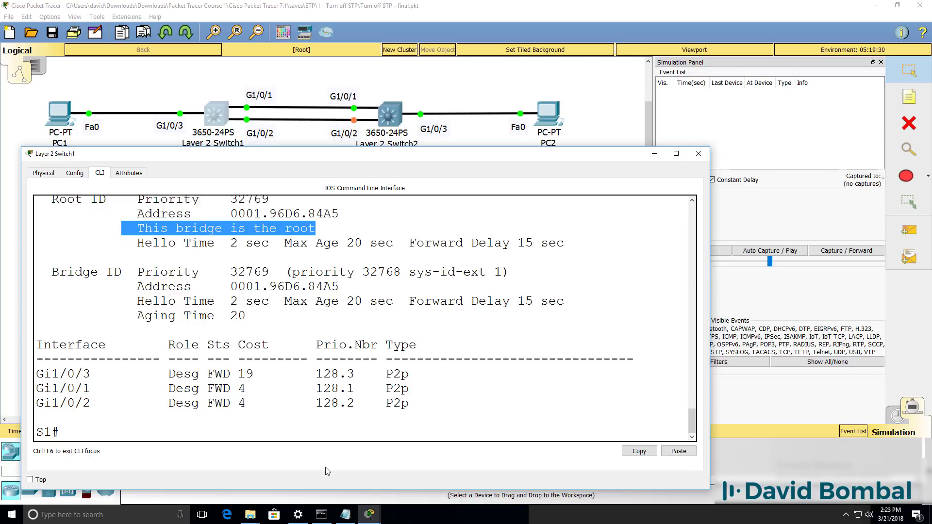
Place Switch2's console beside Switch1's and highlight its spanning-tree summary and Gi1/0/2 BLK state.
{"action": "mouse_move", "coordinate": [371, 515]}
{"action": "left_click", "coordinate": [475, 430]}
{"action": "mouse_move", "coordinate": [466, 167]}
{"action": "left_mouse_down"}
{"action": "mouse_move", "coordinate": [456, 100]}
{"action": "mouse_move", "coordinate": [471, 153]}
{"action": "left_mouse_up"}
{"action": "scroll", "coordinate": [504, 287], "scroll_direction": "up", "scroll_amount": 3}
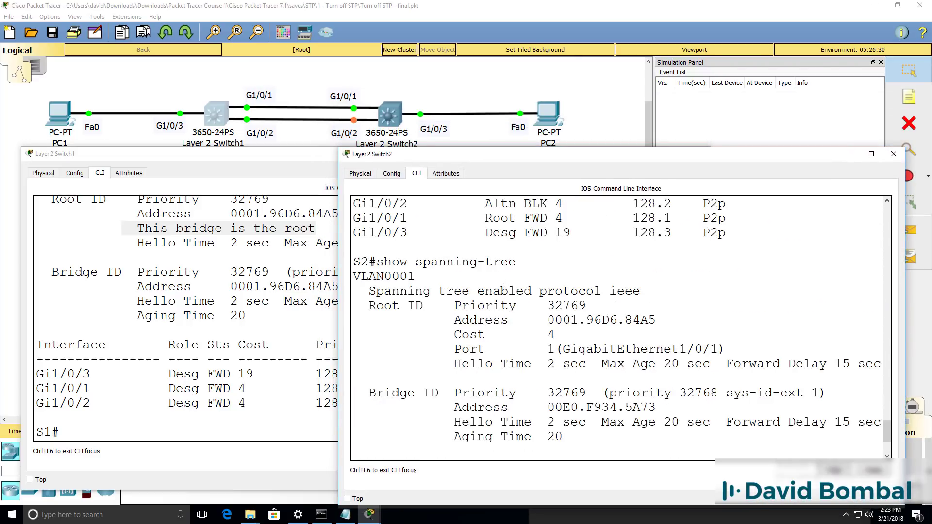
{"action": "left_click_drag", "start_coordinate": [587, 306], "coordinate": [353, 262]}
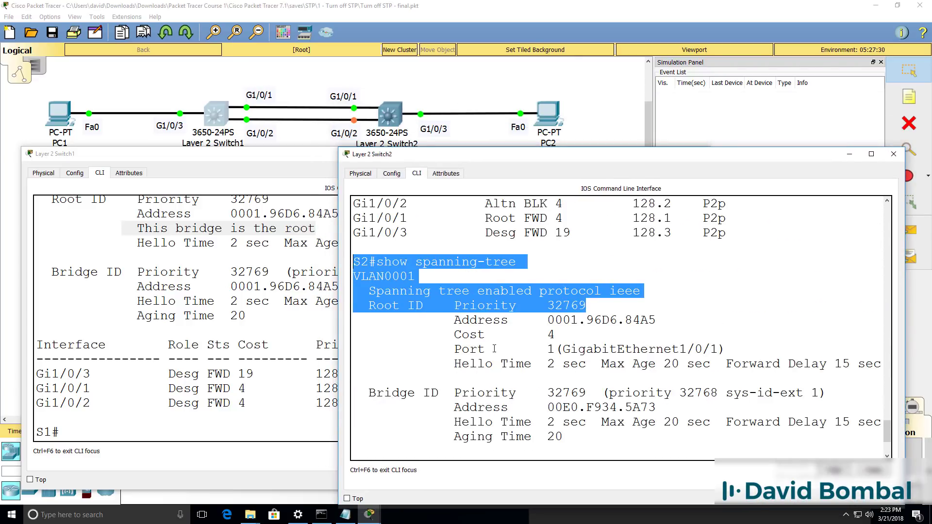
{"action": "scroll", "coordinate": [483, 349], "scroll_direction": "down", "scroll_amount": 3}
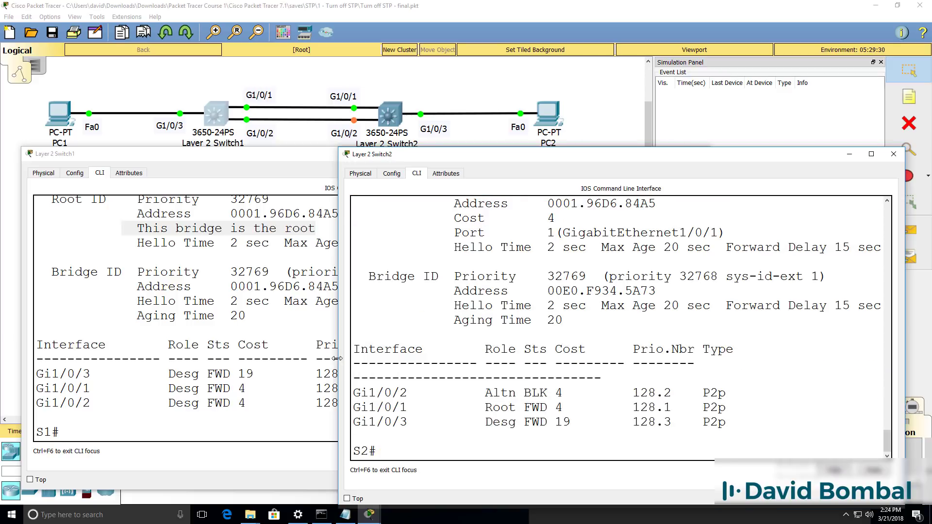
{"action": "left_click_drag", "start_coordinate": [341, 363], "coordinate": [248, 387]}
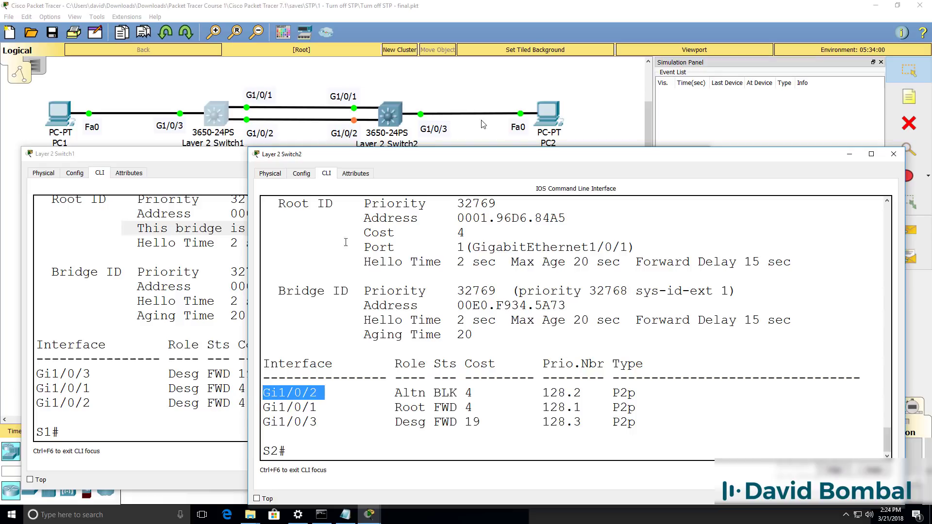
{"action": "left_click_drag", "start_coordinate": [497, 156], "coordinate": [498, 166]}
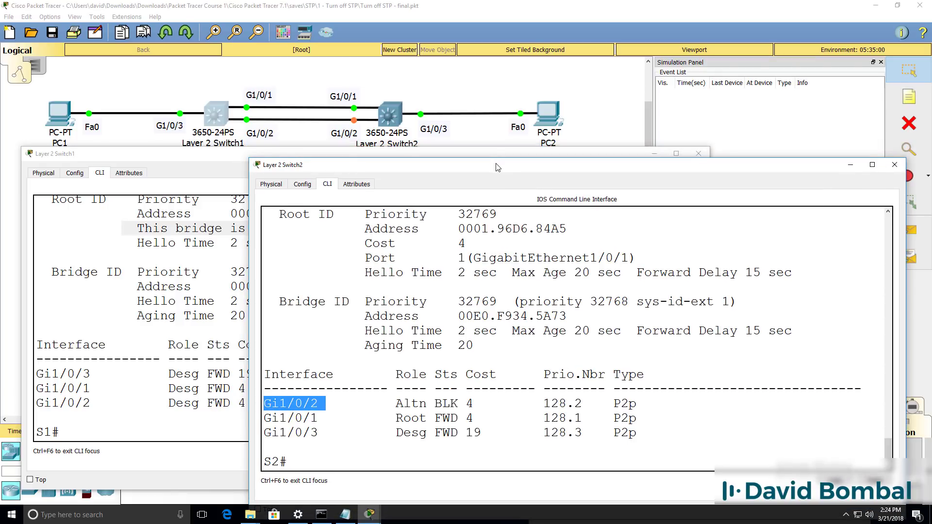
{"action": "left_click_drag", "start_coordinate": [435, 403], "coordinate": [461, 405]}
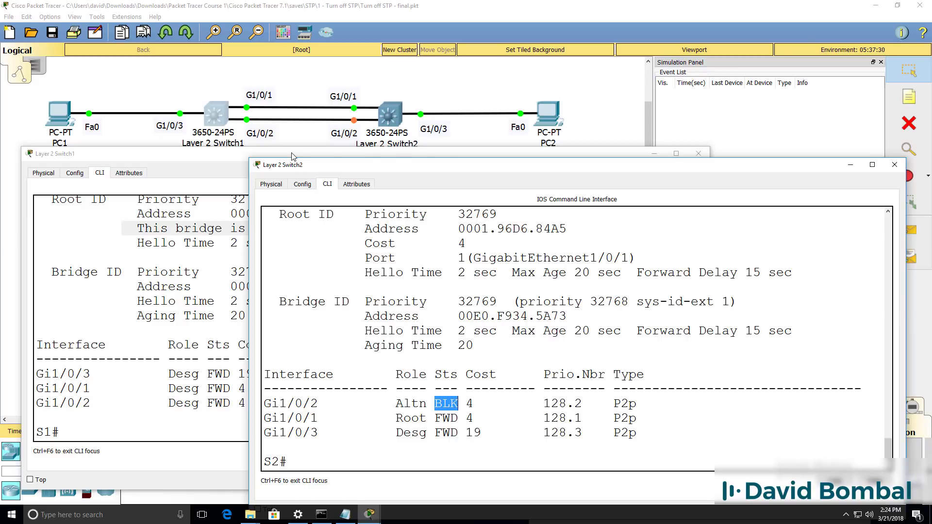
On Switch1, run 'no spanning-tree vlan 1' from global configuration mode.
{"action": "left_click_drag", "start_coordinate": [294, 154], "coordinate": [293, 167]}
{"action": "left_click", "coordinate": [342, 395]}
{"action": "type", "text": "conf t"}
{"action": "key", "text": "Return"}
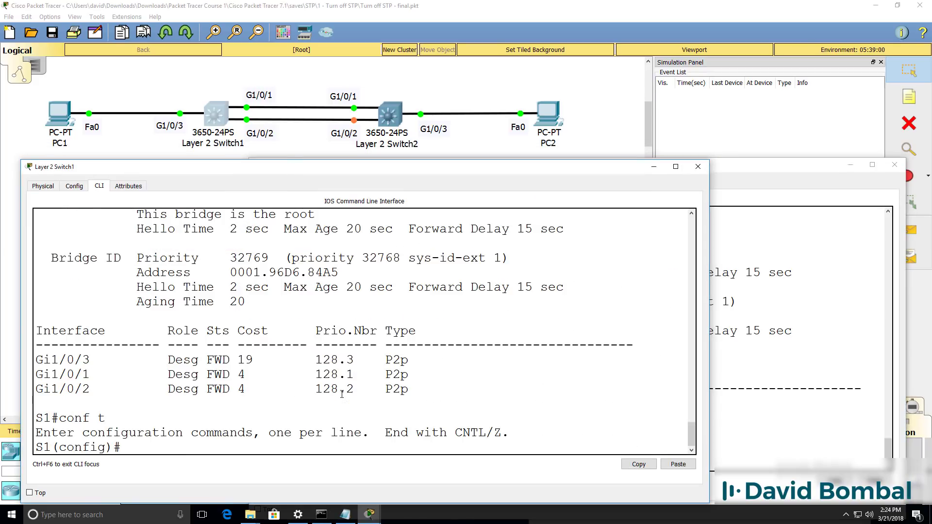
{"action": "type", "text": "no spsa"}
{"action": "key", "text": "BackSpace"}
{"action": "key", "text": "BackSpace"}
{"action": "type", "text": "an"}
{"action": "key", "text": "Tab"}
{"action": "type", "text": "vla"}
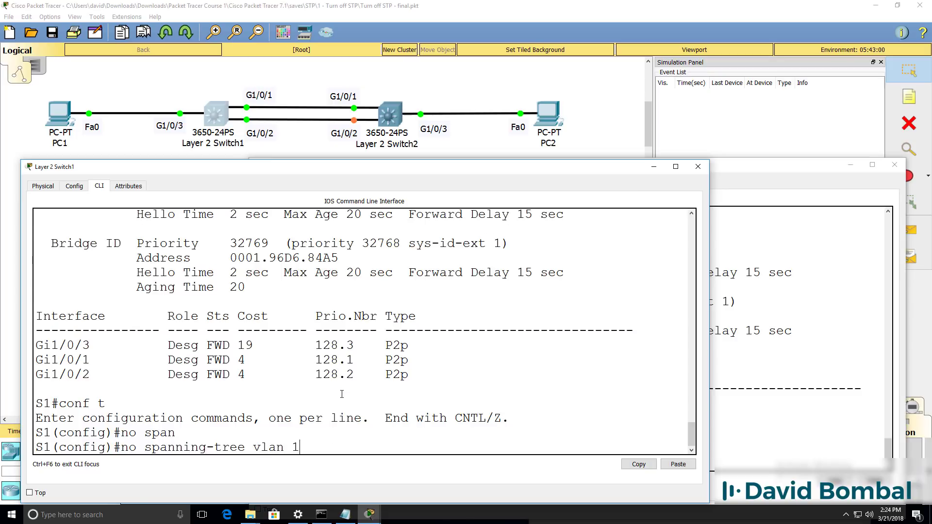
{"action": "type", "text": "n 1"}
{"action": "key", "text": "Return"}
Disable spanning tree for VLAN 1 on Switch2 in global configuration mode.
{"action": "left_click", "coordinate": [829, 306]}
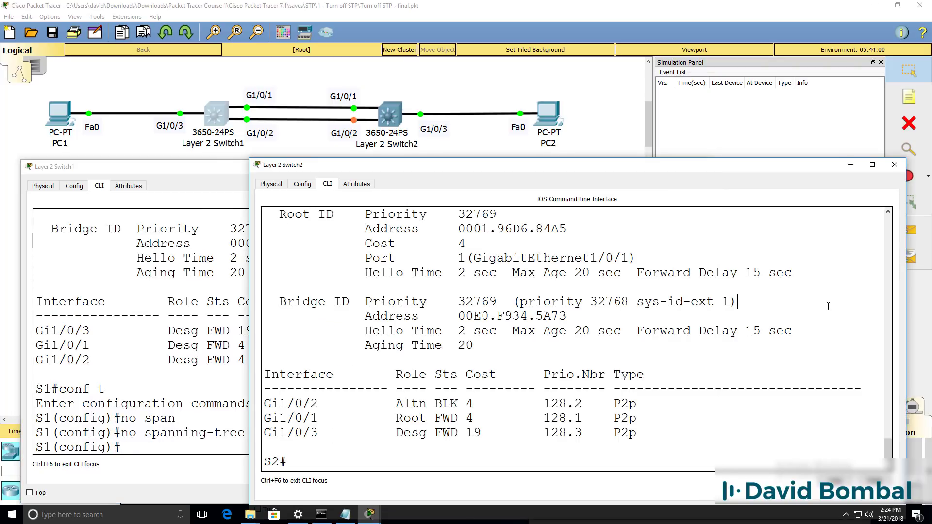
{"action": "type", "text": "conf t"}
{"action": "key", "text": "Return"}
{"action": "type", "text": "no spa"}
{"action": "key", "text": "Tab"}
{"action": "type", "text": "vlan 1"}
{"action": "key", "text": "Return"}
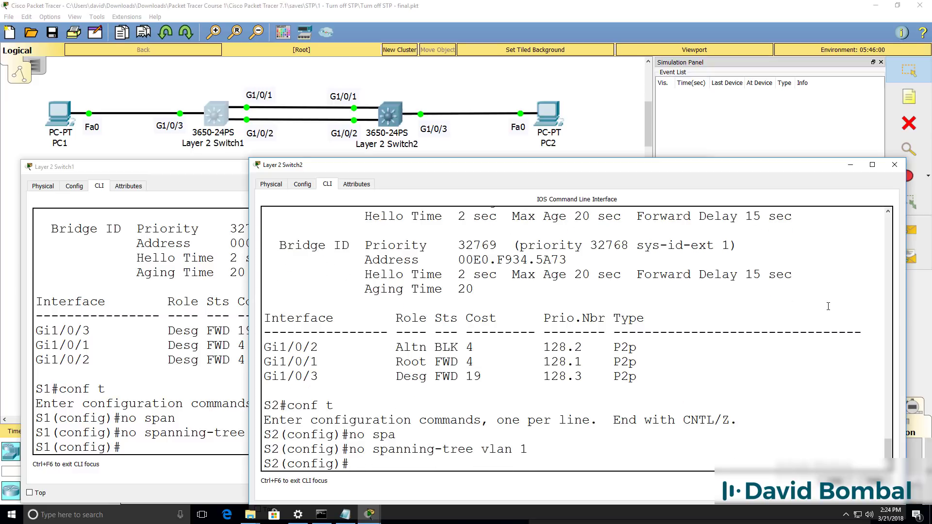
Exit configuration on Switch1 and confirm 'show spanning-tree' reports no instance.
{"action": "left_click", "coordinate": [223, 274]}
{"action": "key", "text": "Return"}
{"action": "type", "text": "end"}
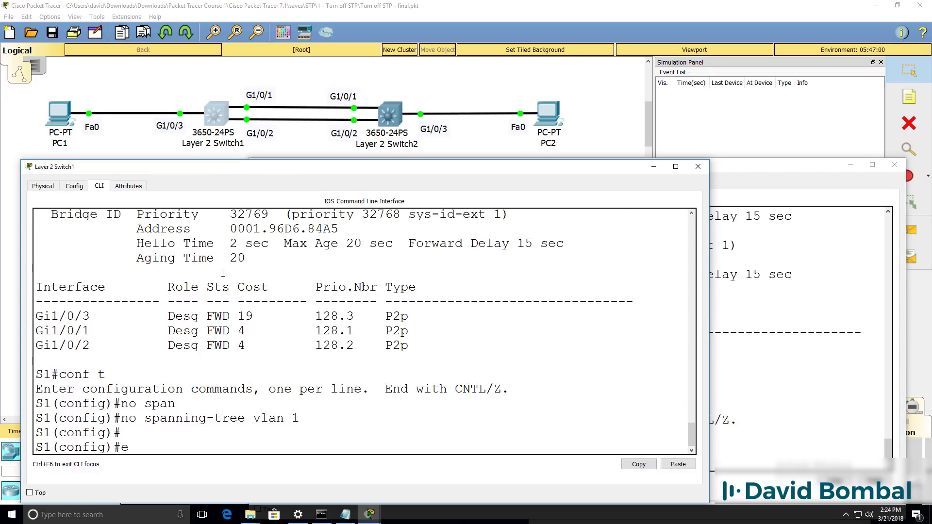
{"action": "key", "text": "Return"}
{"action": "type", "text": "show spa"}
{"action": "key", "text": "Tab"}
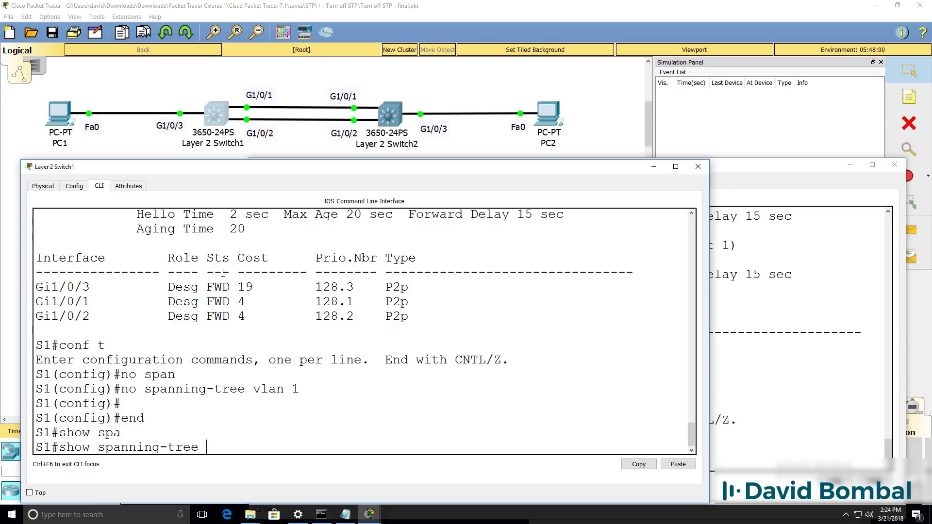
{"action": "key", "text": "BackSpace"}
{"action": "key", "text": "Return"}
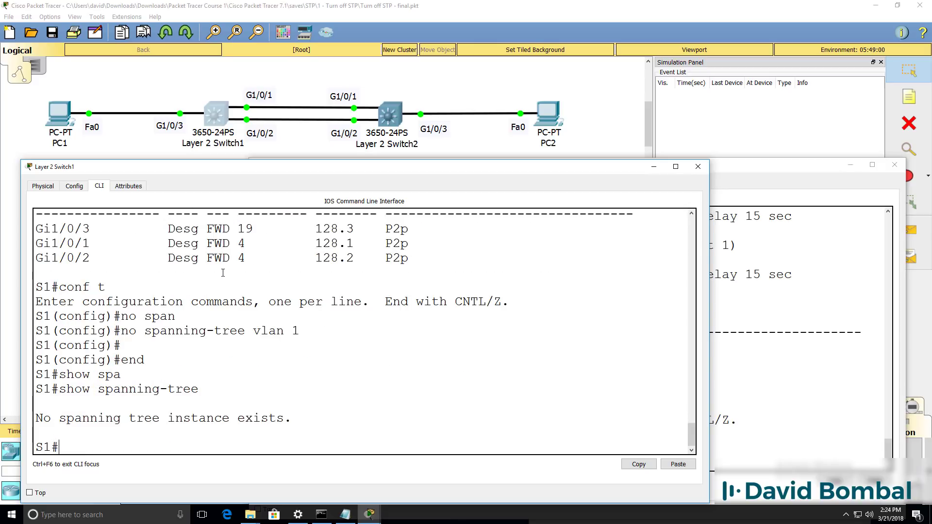
Exit configuration on Switch2 and confirm 'show spanning-tree' reports no instance.
{"action": "left_click", "coordinate": [832, 271]}
{"action": "key", "text": "Return"}
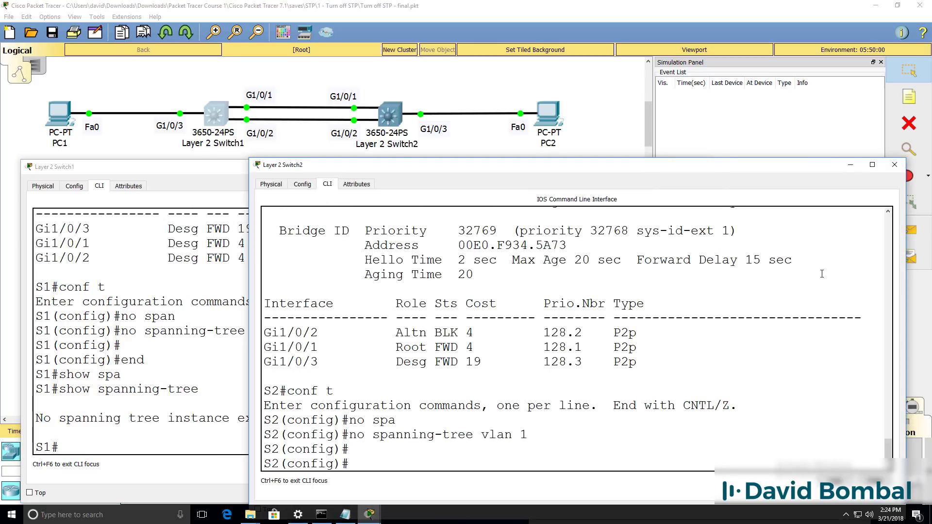
{"action": "type", "text": "end"}
{"action": "key", "text": "Return"}
{"action": "type", "text": "show spa"}
{"action": "key", "text": "Tab"}
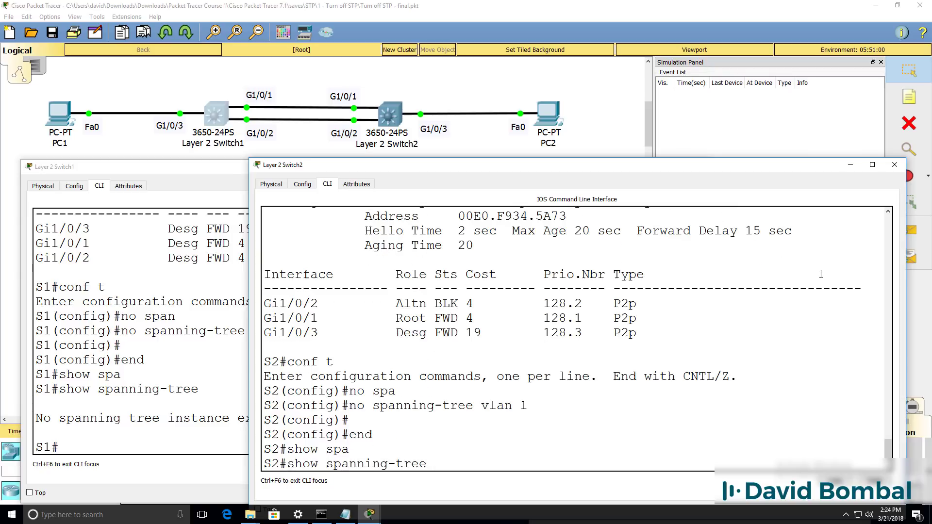
{"action": "key", "text": "Return"}
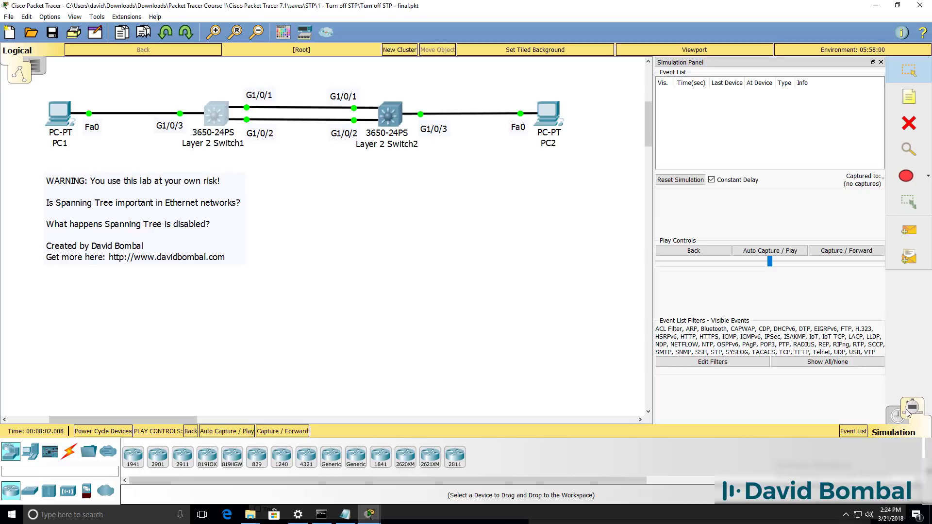
Open the PC1 and PC2 device windows and move them off the topology.
{"action": "left_click", "coordinate": [56, 121]}
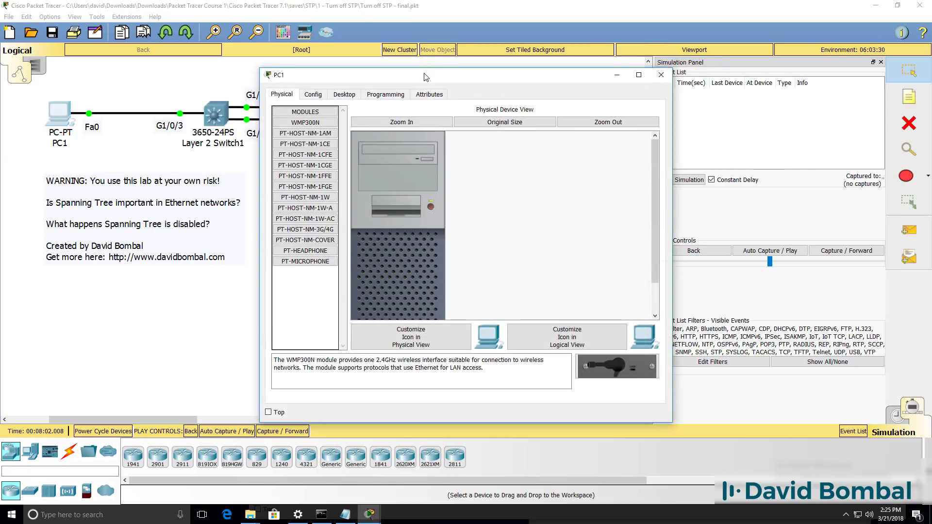
{"action": "left_click_drag", "start_coordinate": [426, 75], "coordinate": [176, 152]}
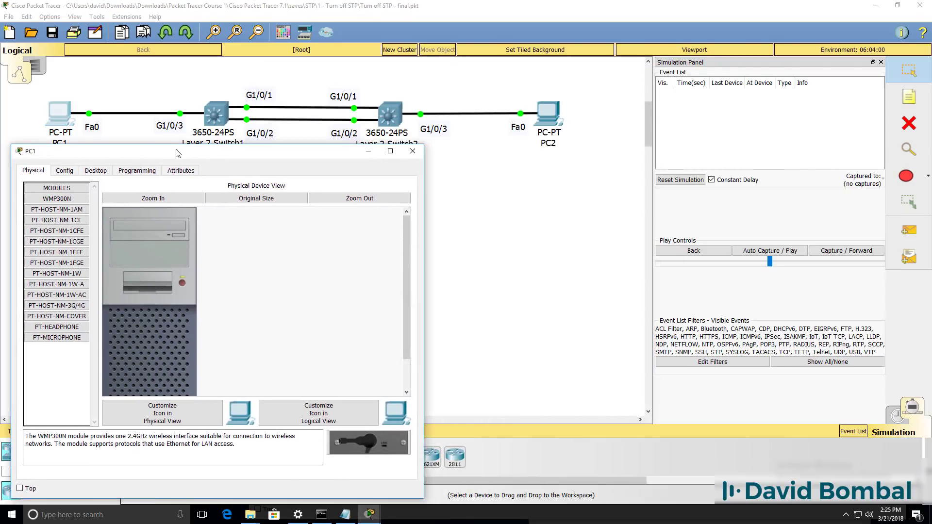
{"action": "left_click", "coordinate": [554, 125]}
{"action": "left_click_drag", "start_coordinate": [525, 74], "coordinate": [767, 150]}
On PC2's Command Prompt run ipconfig and ipconfig /all, selecting its IP and MAC 00C0.2222.2222.
{"action": "left_click", "coordinate": [591, 168]}
{"action": "left_click", "coordinate": [797, 199]}
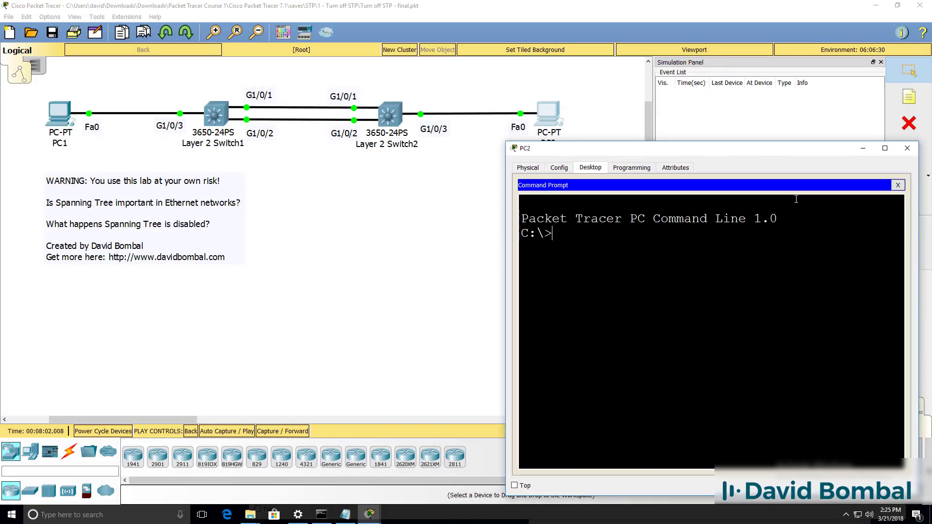
{"action": "type", "text": "ipconfig"}
{"action": "key", "text": "Return"}
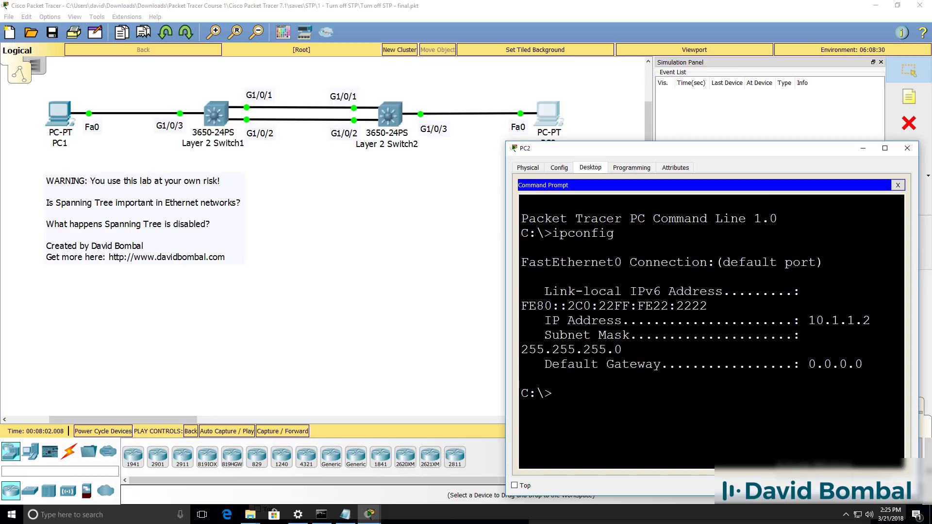
{"action": "left_click_drag", "start_coordinate": [506, 256], "coordinate": [417, 257]}
{"action": "left_click_drag", "start_coordinate": [781, 321], "coordinate": [624, 320]}
{"action": "key", "text": "Up"}
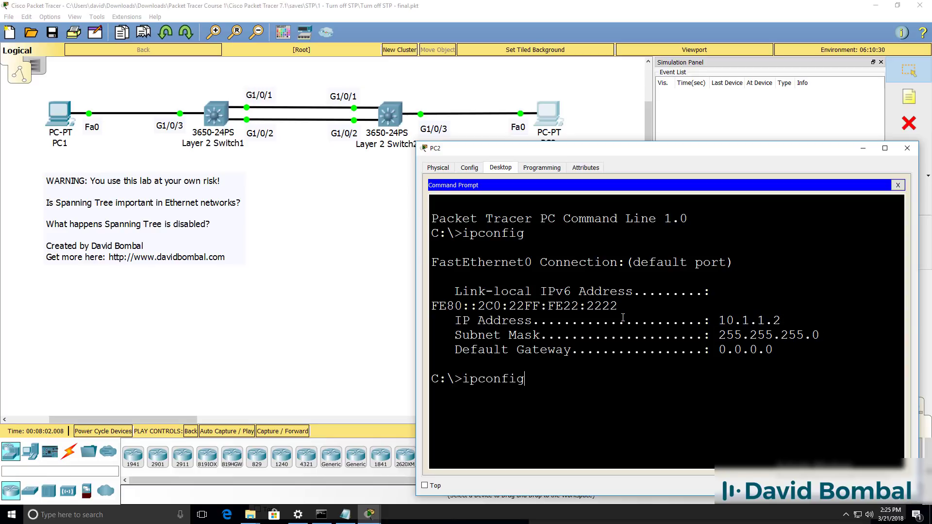
{"action": "type", "text": "/all"}
{"action": "key", "text": "Return"}
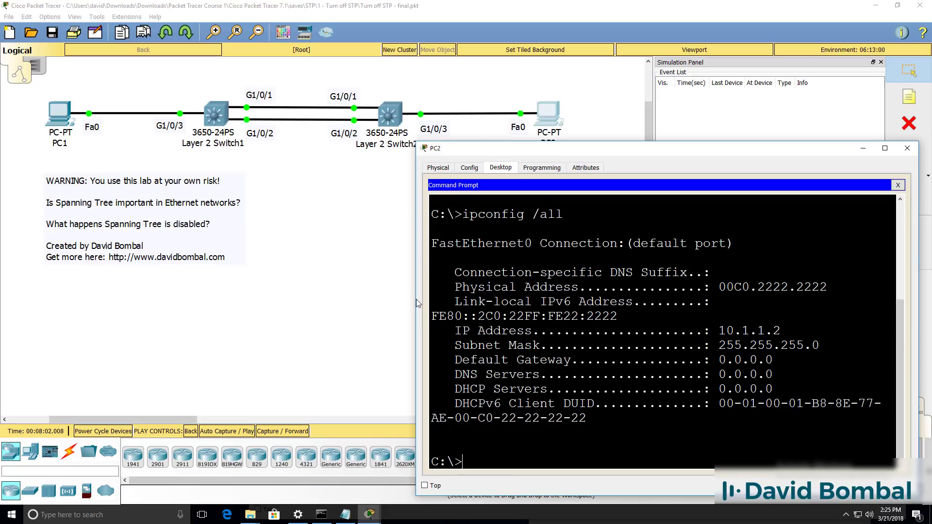
{"action": "left_click_drag", "start_coordinate": [417, 303], "coordinate": [352, 301]}
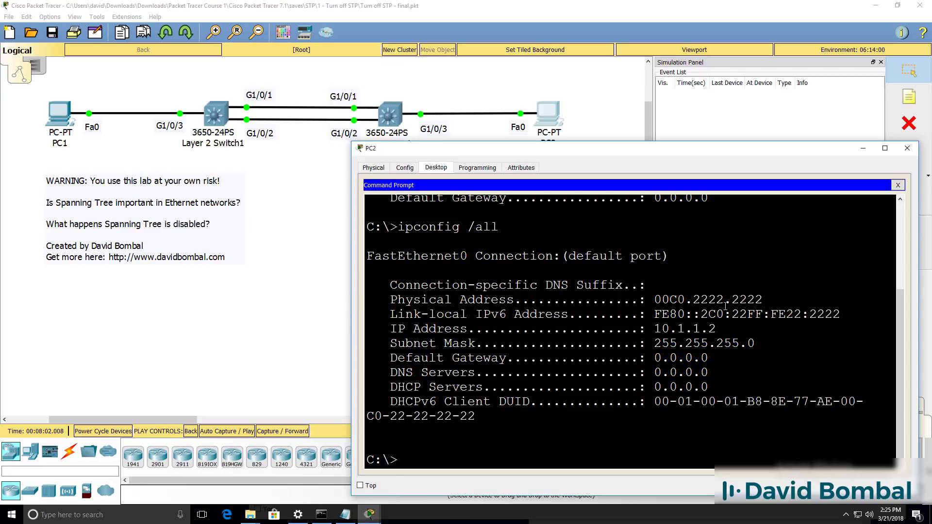
{"action": "left_click_drag", "start_coordinate": [786, 293], "coordinate": [647, 295]}
On PC1 run ipconfig and ipconfig /all, select 10.1.1.1 and 00C0.1111.1111, then type a ping to 10.1.1.2.
{"action": "mouse_move", "coordinate": [369, 514]}
{"action": "left_click", "coordinate": [461, 452]}
{"action": "left_click", "coordinate": [96, 170]}
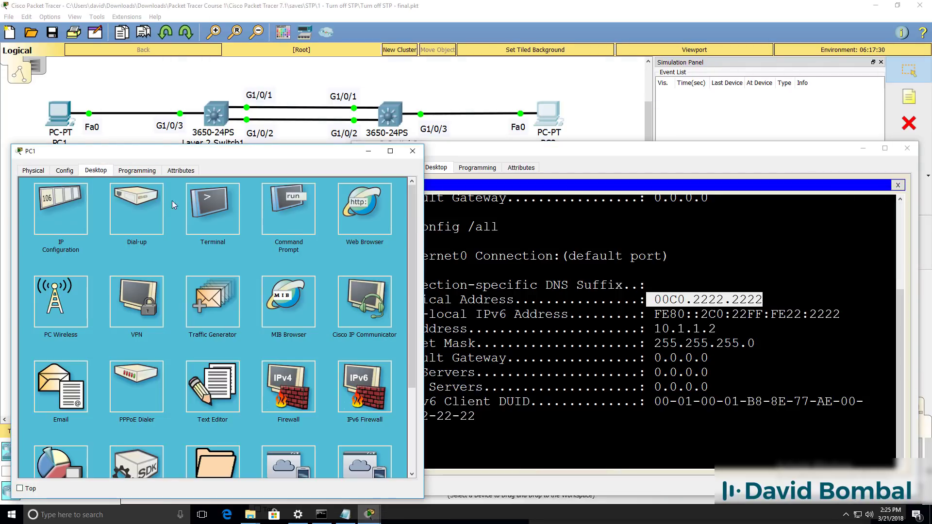
{"action": "left_click", "coordinate": [281, 214]}
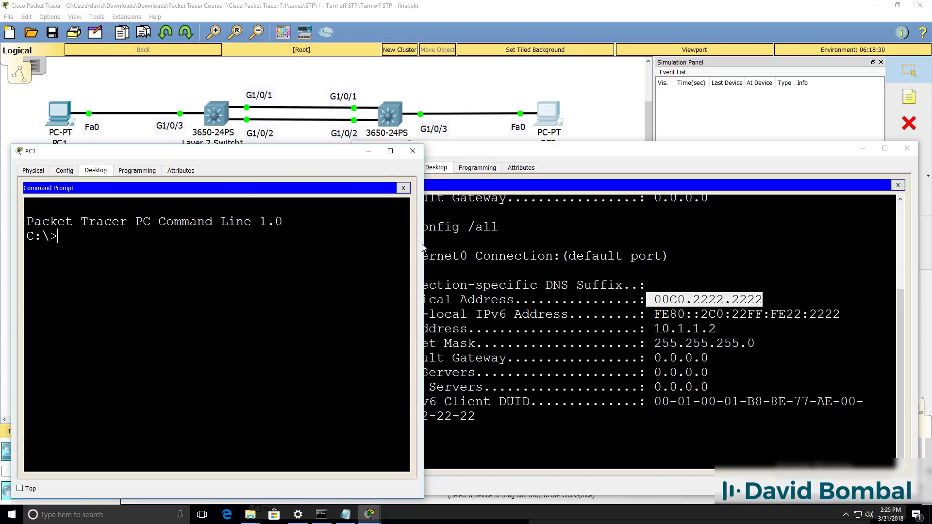
{"action": "left_click_drag", "start_coordinate": [419, 245], "coordinate": [594, 243]}
{"action": "type", "text": "ipconfig"}
{"action": "key", "text": "Return"}
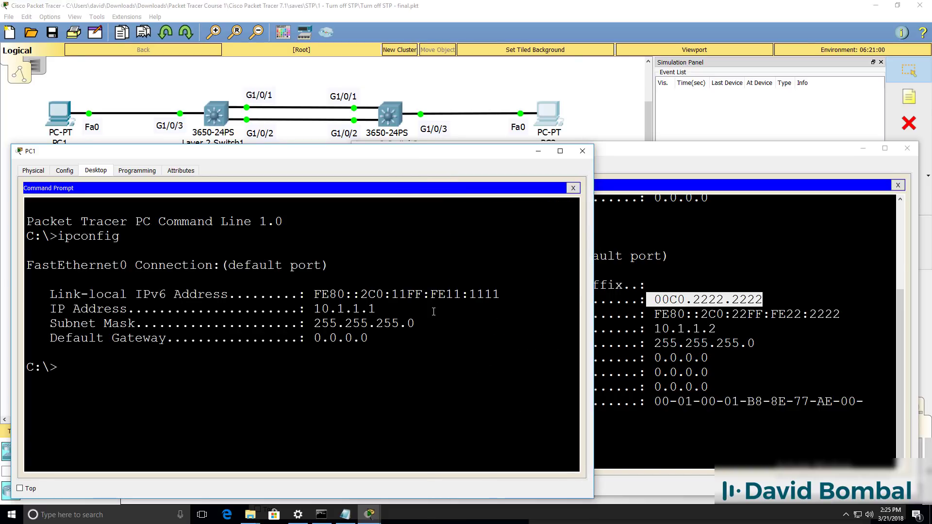
{"action": "left_click_drag", "start_coordinate": [376, 310], "coordinate": [318, 309]}
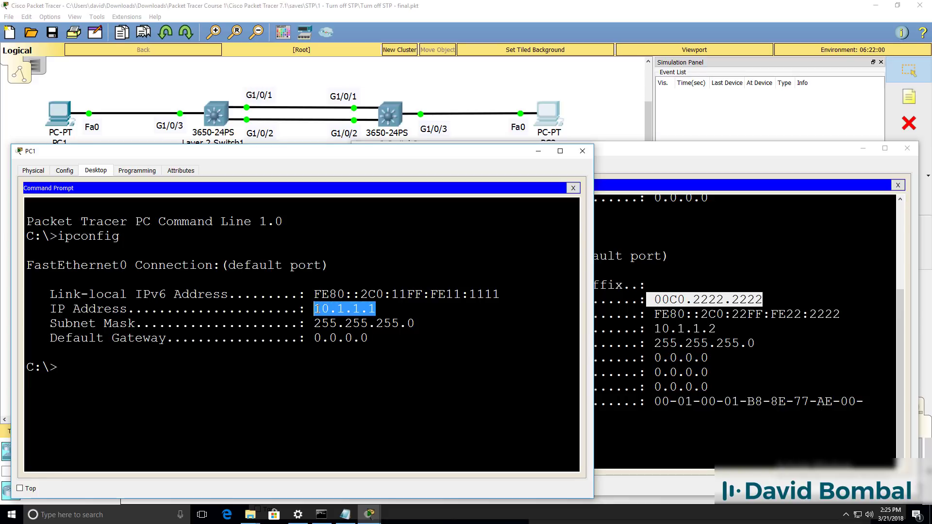
{"action": "key", "text": "Up"}
{"action": "type", "text": "/all"}
{"action": "key", "text": "Return"}
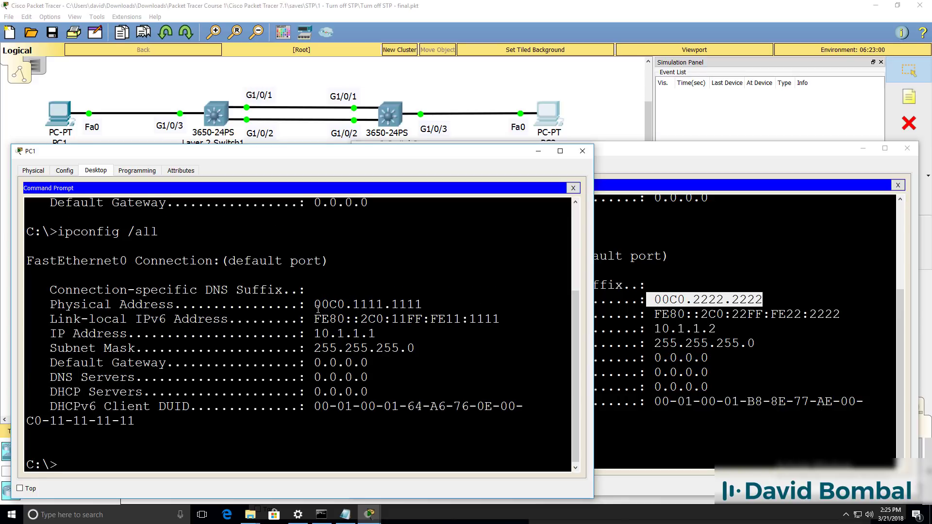
{"action": "left_click_drag", "start_coordinate": [457, 304], "coordinate": [290, 308]}
{"action": "type", "text": "ping 10.1.1.2"}
Send the ping and inspect the ICMP event's outbound PDU, selecting the destination IP field.
{"action": "key", "text": "Return"}
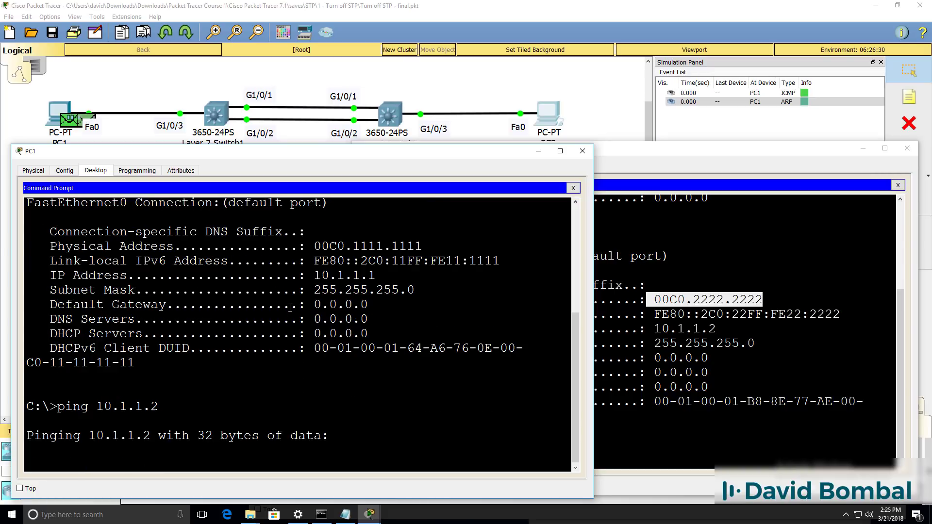
{"action": "left_click", "coordinate": [633, 14]}
{"action": "left_click", "coordinate": [800, 93]}
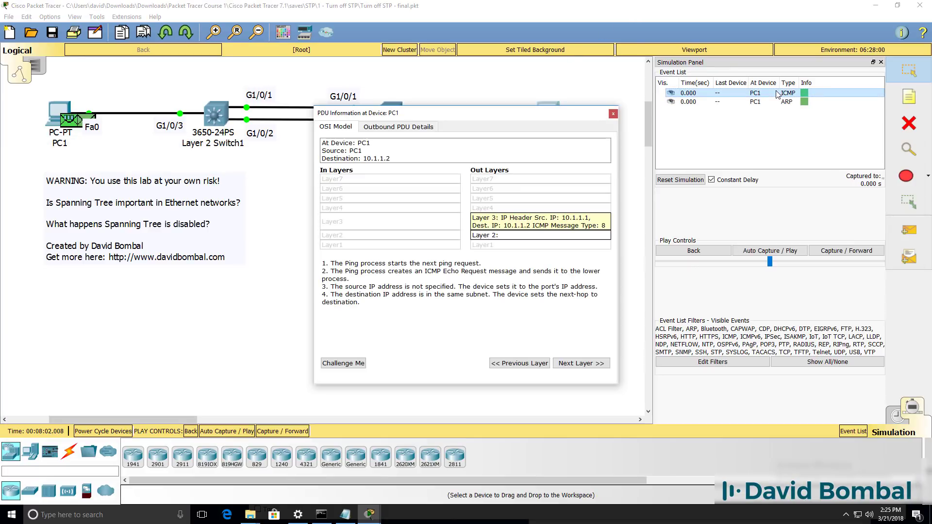
{"action": "left_click", "coordinate": [406, 127]}
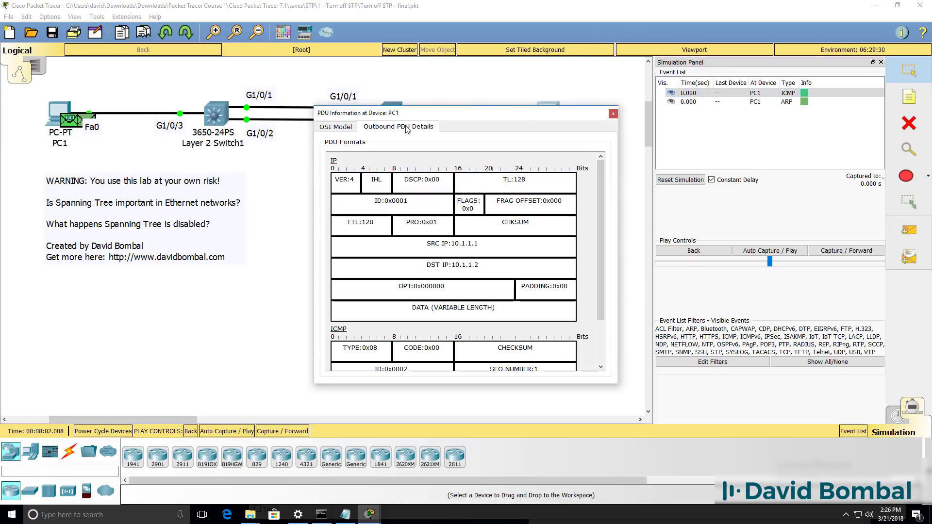
{"action": "left_click_drag", "start_coordinate": [619, 200], "coordinate": [928, 199]}
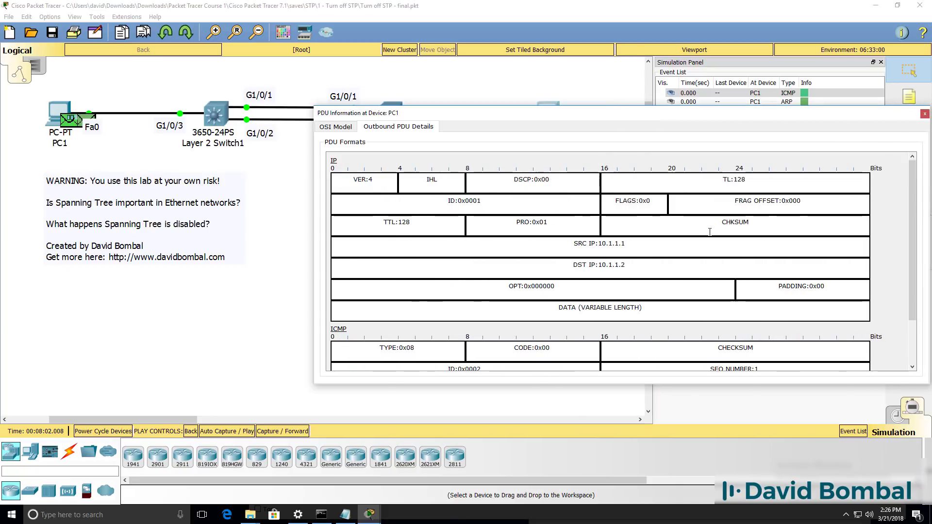
{"action": "left_click_drag", "start_coordinate": [628, 264], "coordinate": [548, 265]}
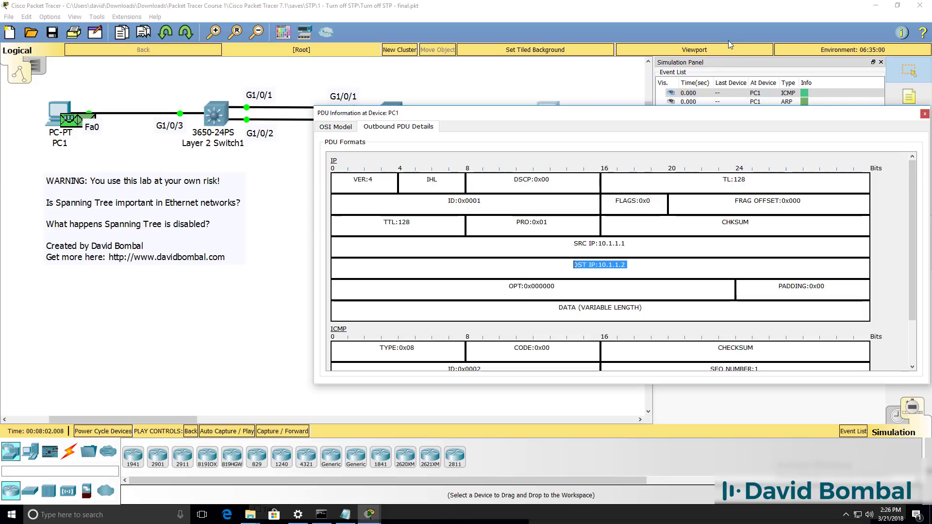
{"action": "left_click", "coordinate": [925, 114]}
Inspect the ARP event's outbound frame, selecting the TARGET MAC field, then close it.
{"action": "left_click", "coordinate": [780, 102]}
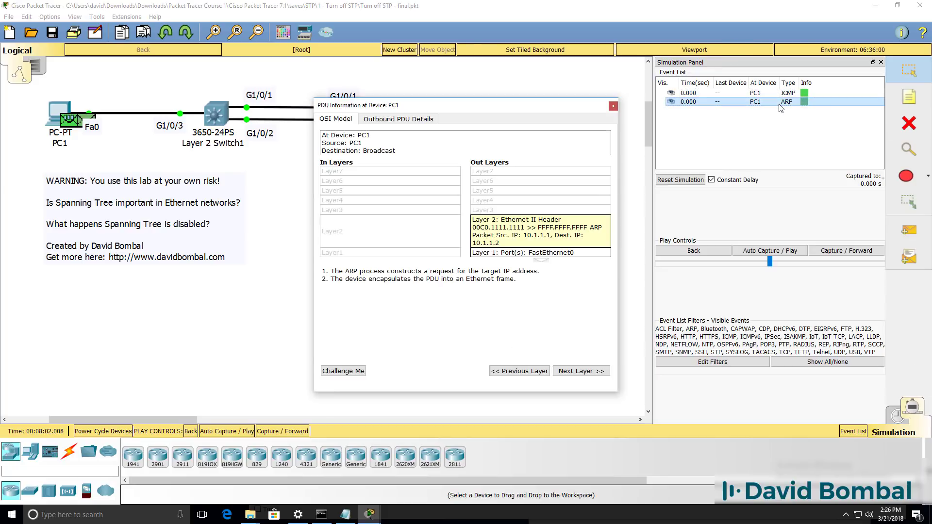
{"action": "left_click", "coordinate": [398, 119]}
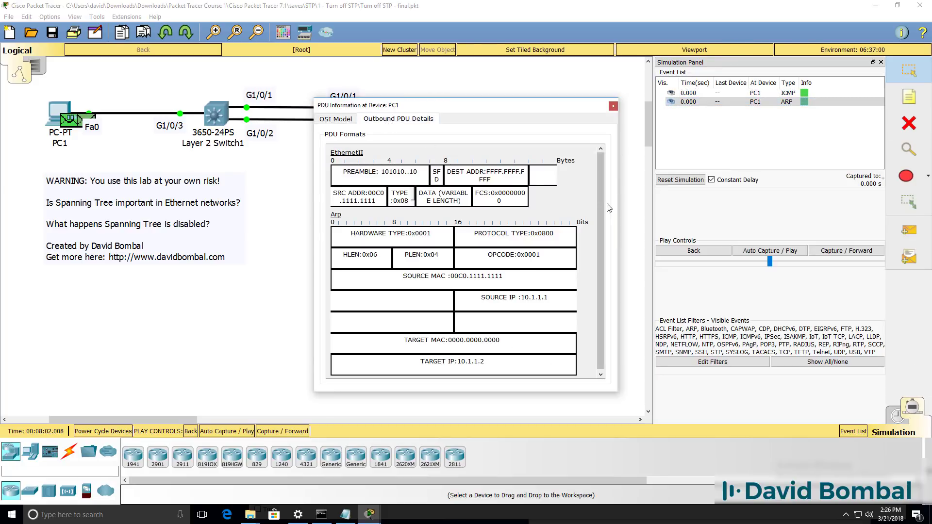
{"action": "left_click_drag", "start_coordinate": [617, 201], "coordinate": [929, 201]}
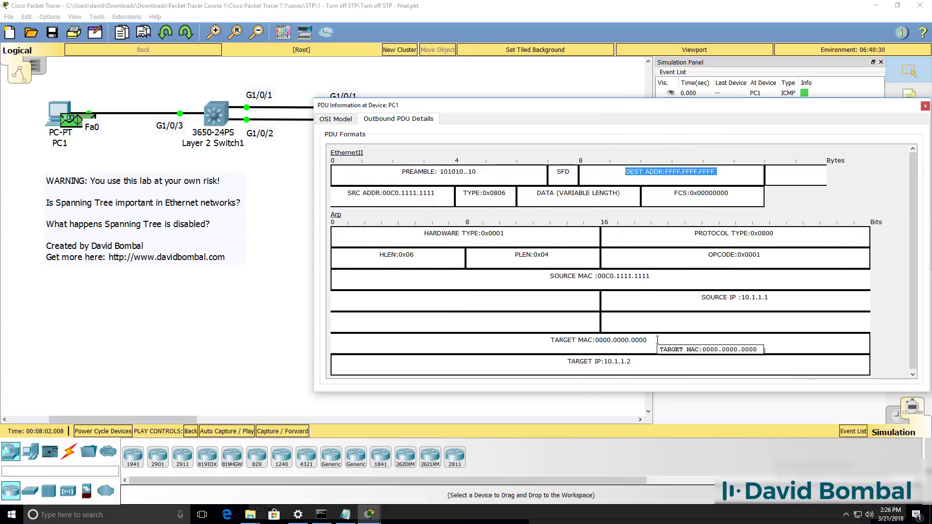
{"action": "left_click_drag", "start_coordinate": [656, 340], "coordinate": [503, 340]}
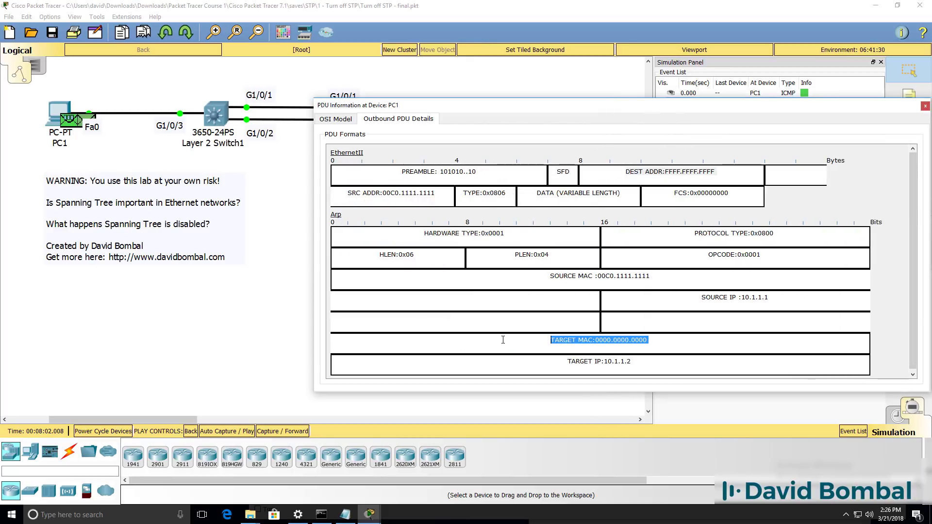
{"action": "left_click", "coordinate": [925, 106]}
Step the simulation to 0.003 s, checking the ARP frame arriving at Switch1 along the way.
{"action": "left_click", "coordinate": [835, 250]}
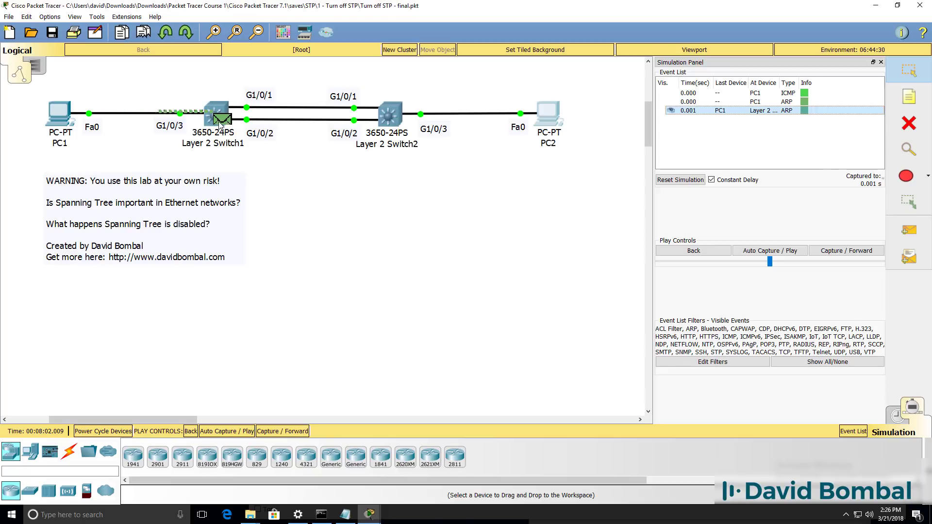
{"action": "left_click", "coordinate": [220, 125]}
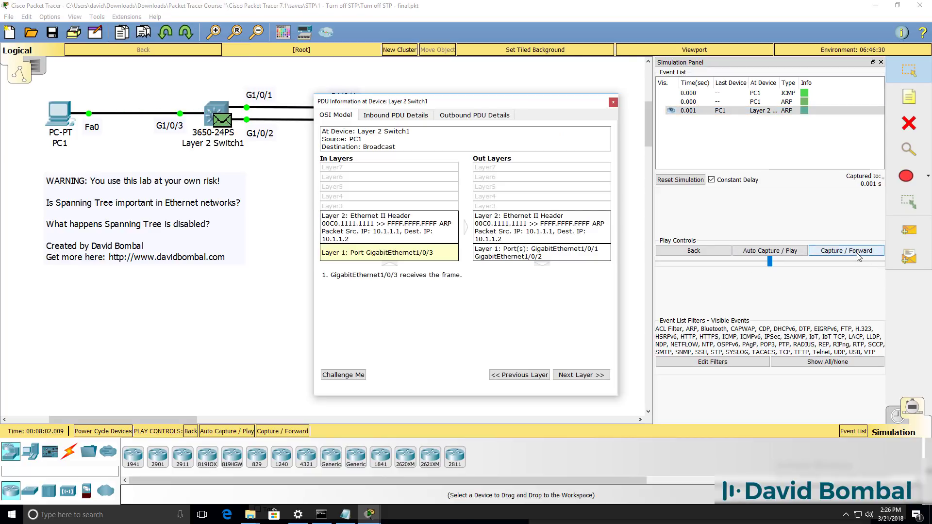
{"action": "left_click", "coordinate": [613, 102]}
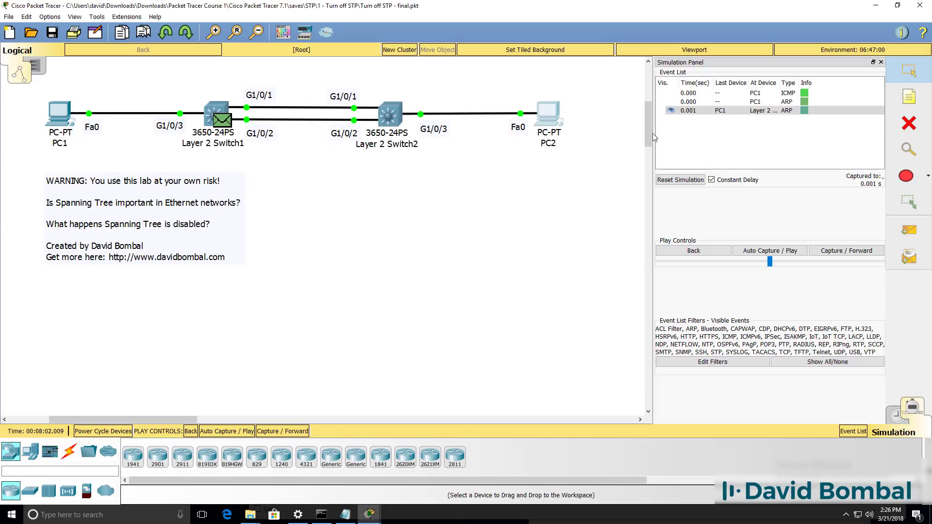
{"action": "left_click", "coordinate": [832, 256]}
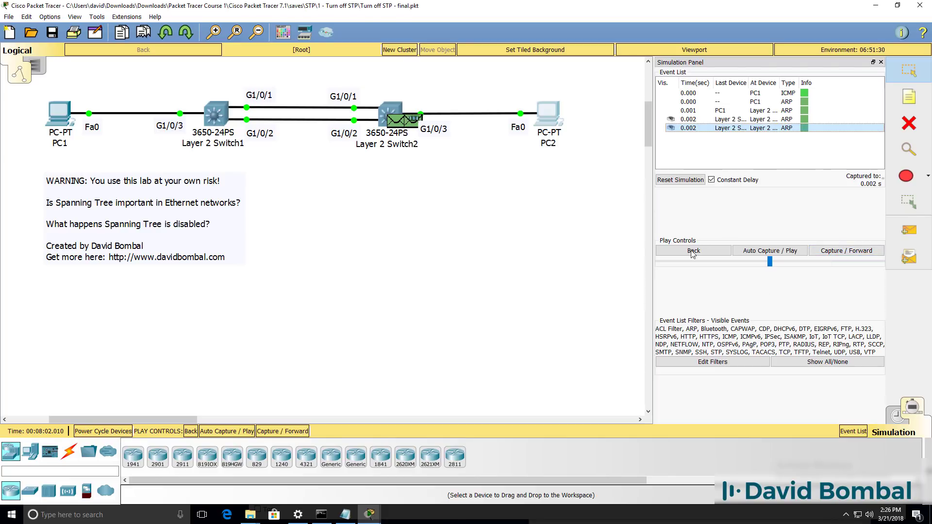
{"action": "left_click", "coordinate": [828, 255]}
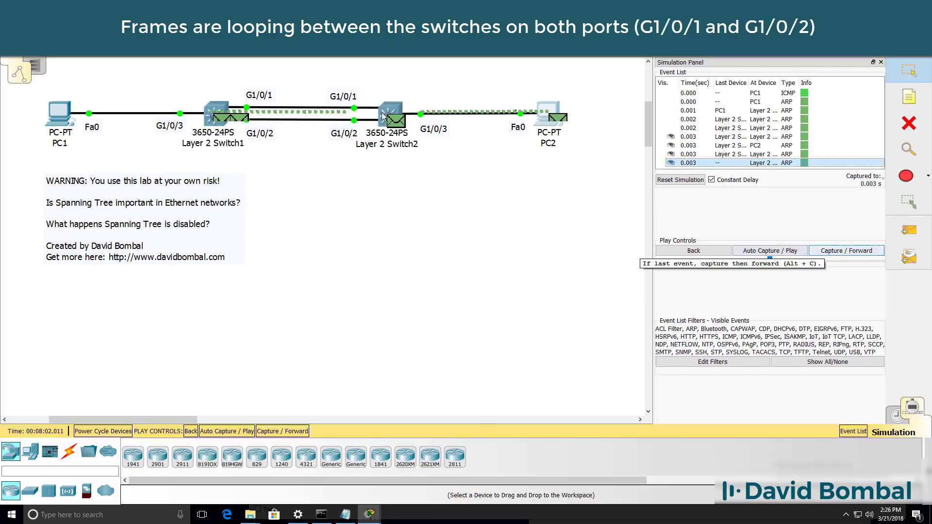
Inspect PC2's inbound ARP frame and select its broadcast destination address.
{"action": "left_click", "coordinate": [559, 126]}
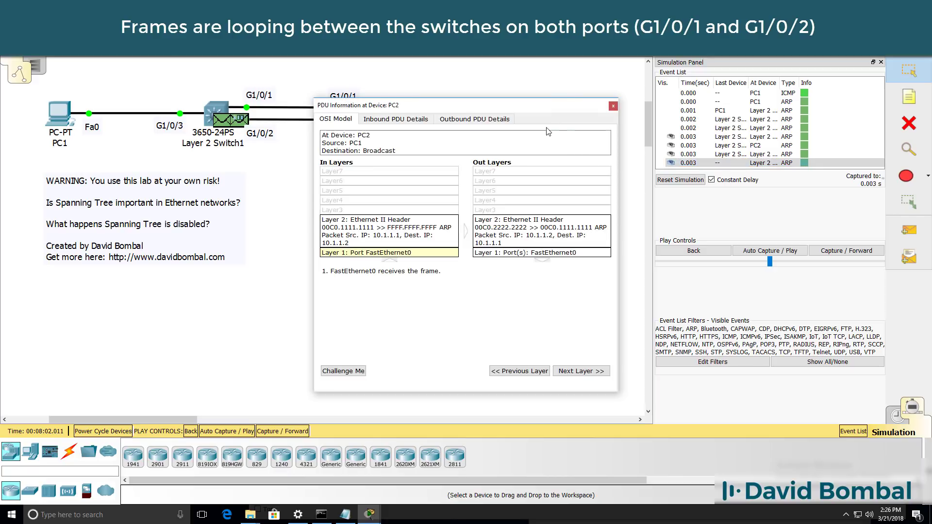
{"action": "left_click", "coordinate": [414, 121]}
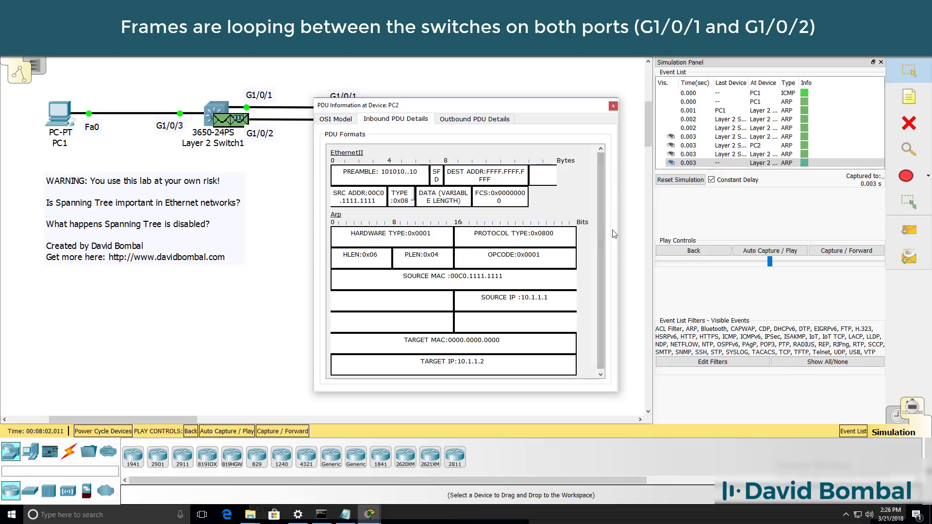
{"action": "left_click_drag", "start_coordinate": [616, 228], "coordinate": [849, 229]}
{"action": "left_click_drag", "start_coordinate": [556, 170], "coordinate": [696, 183]}
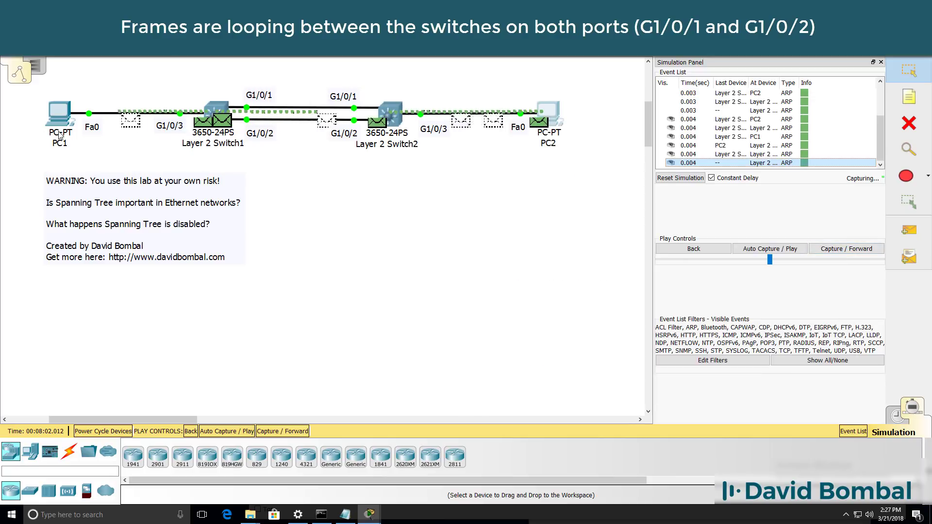
Inspect the ARP frame looping back to PC1, highlighting source 00C0.1111.1111, broadcast destination and target IP 10.1.1.2.
{"action": "left_click", "coordinate": [63, 123]}
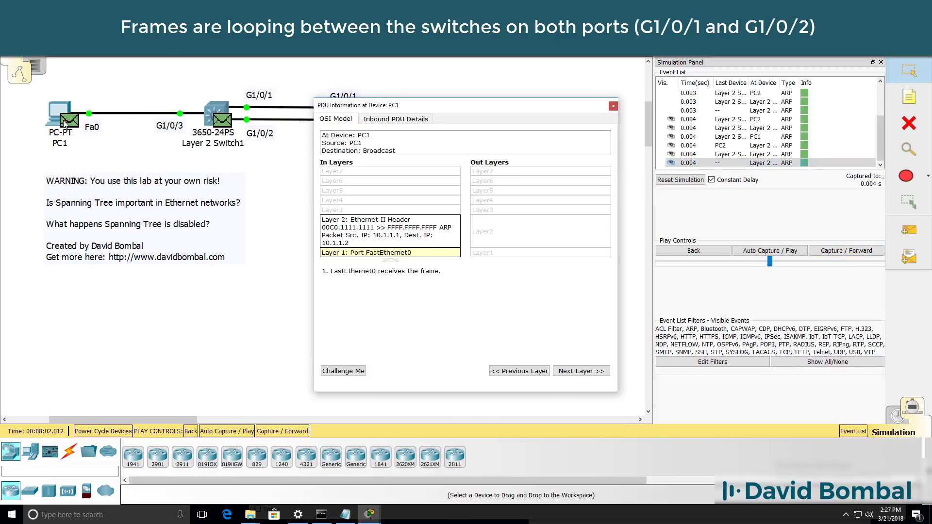
{"action": "left_click", "coordinate": [378, 121]}
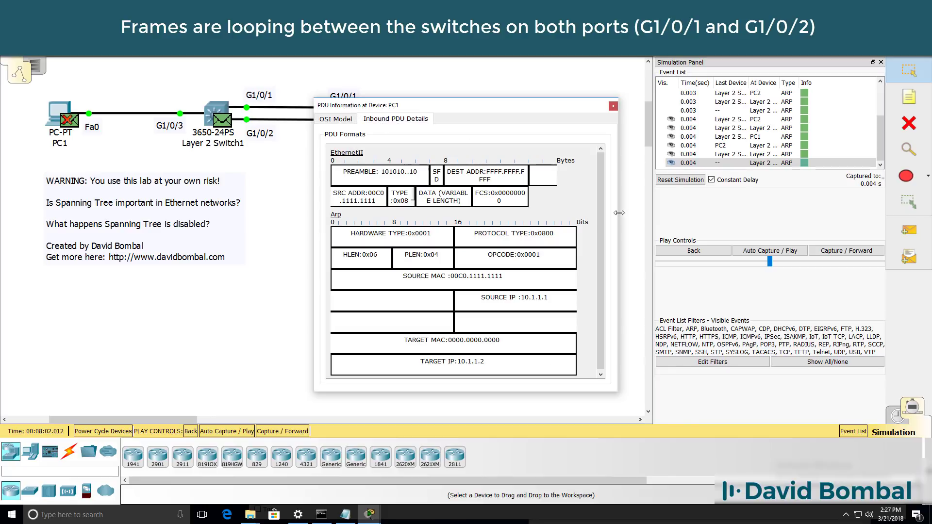
{"action": "left_click_drag", "start_coordinate": [617, 213], "coordinate": [913, 222]}
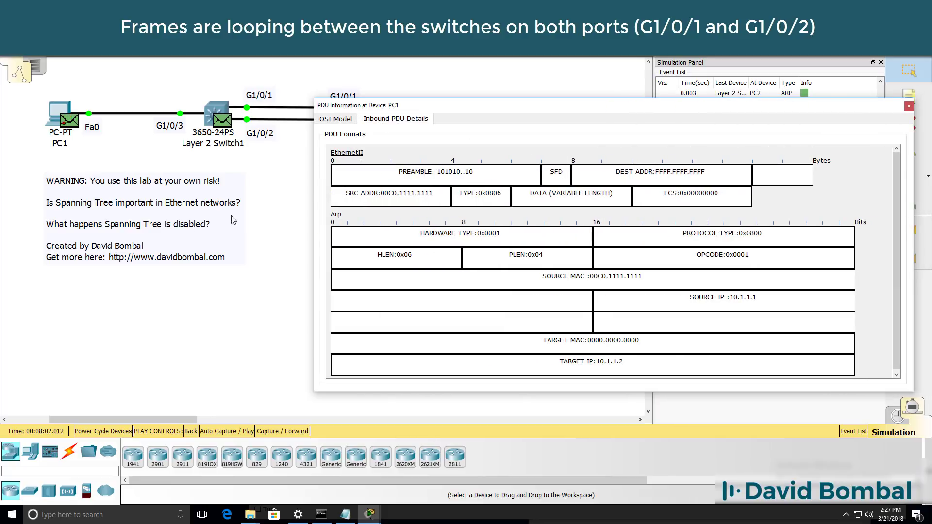
{"action": "left_click_drag", "start_coordinate": [438, 193], "coordinate": [304, 196]}
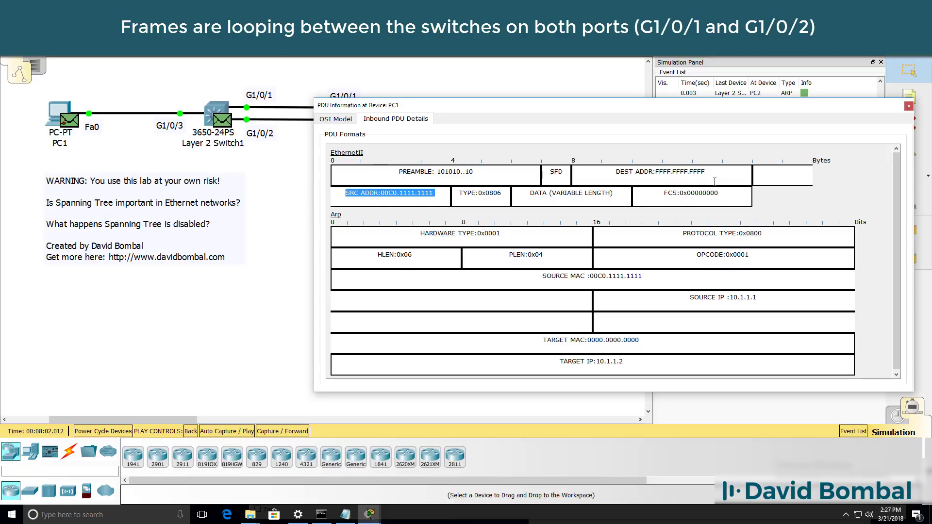
{"action": "left_click_drag", "start_coordinate": [714, 181], "coordinate": [594, 167]}
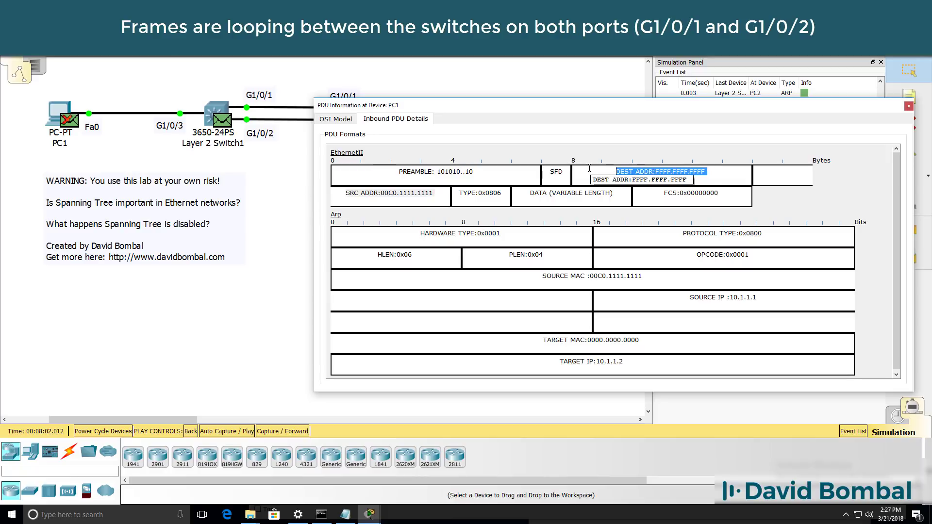
{"action": "left_click_drag", "start_coordinate": [559, 362], "coordinate": [645, 362]}
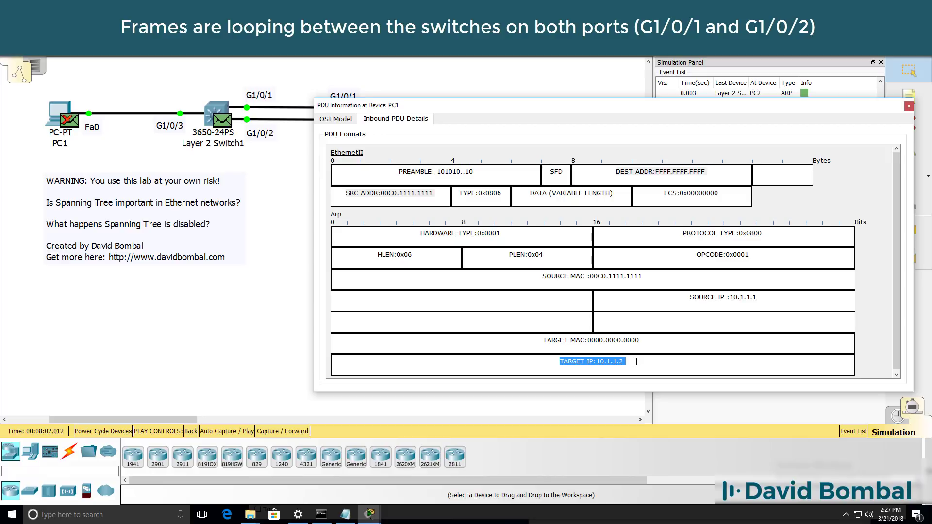
{"action": "left_click", "coordinate": [909, 106]}
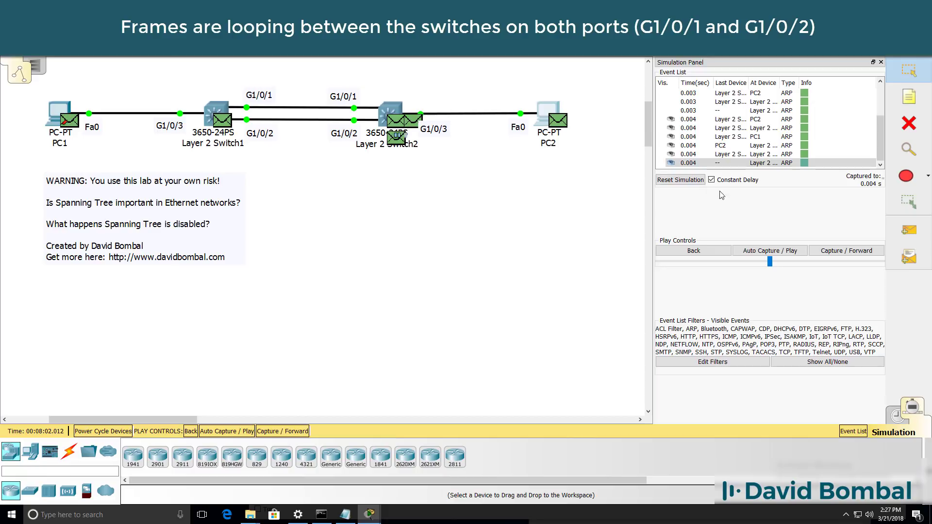
Advance to 0.005 s and review PC2's inbound details for another looping ARP broadcast copy.
{"action": "left_click", "coordinate": [846, 250]}
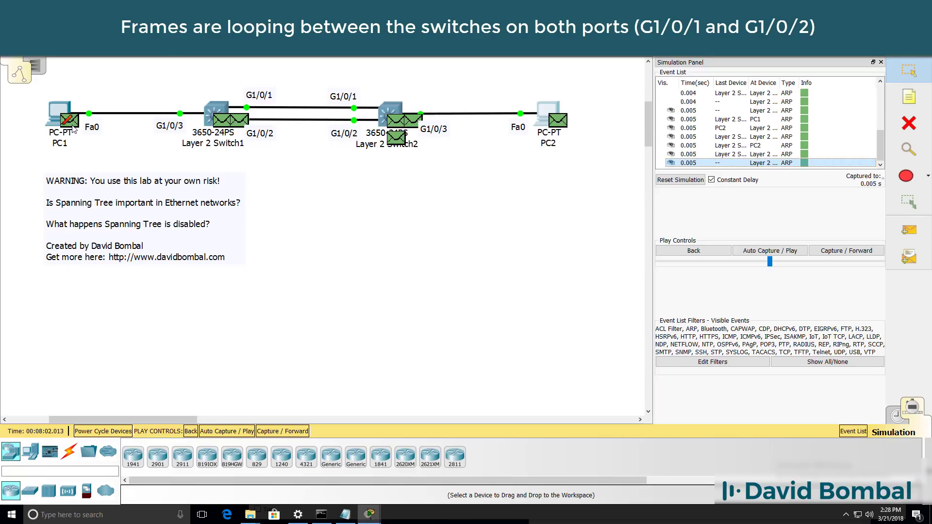
{"action": "left_click", "coordinate": [557, 129]}
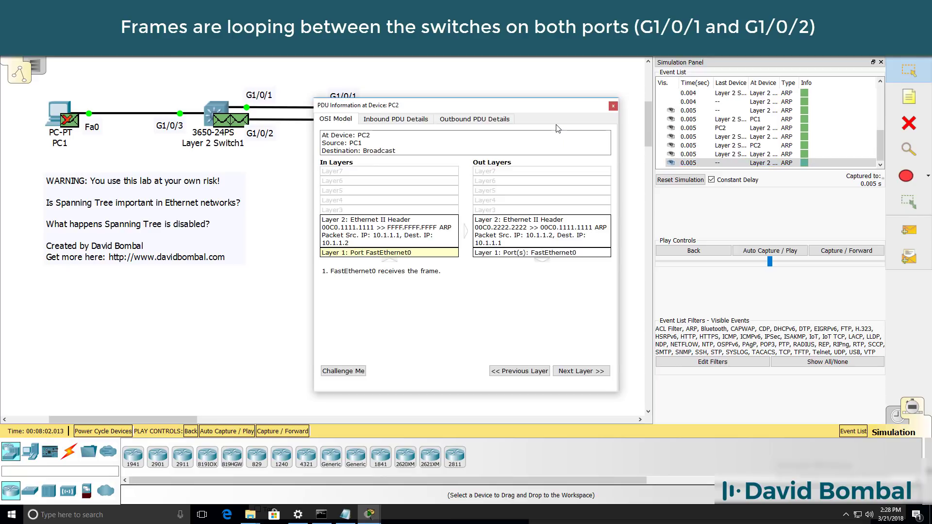
{"action": "left_click", "coordinate": [419, 121]}
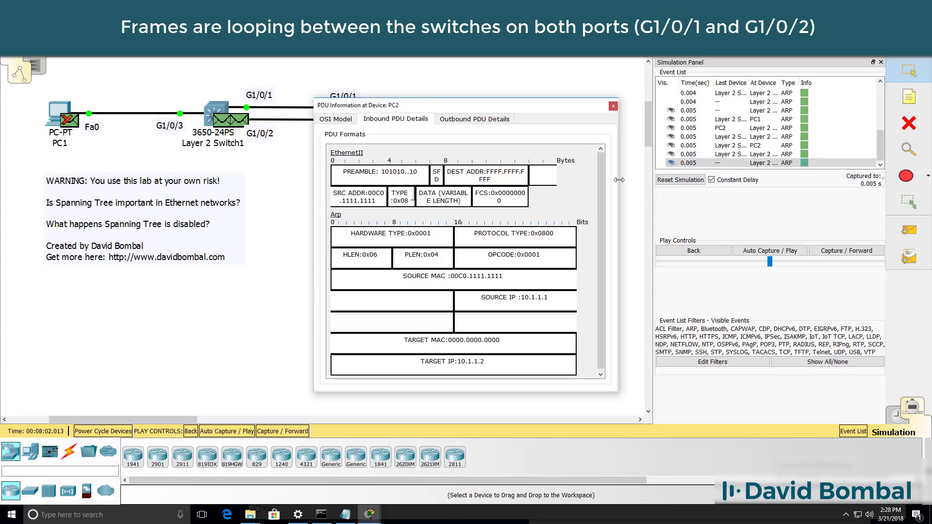
{"action": "left_click_drag", "start_coordinate": [618, 180], "coordinate": [848, 204]}
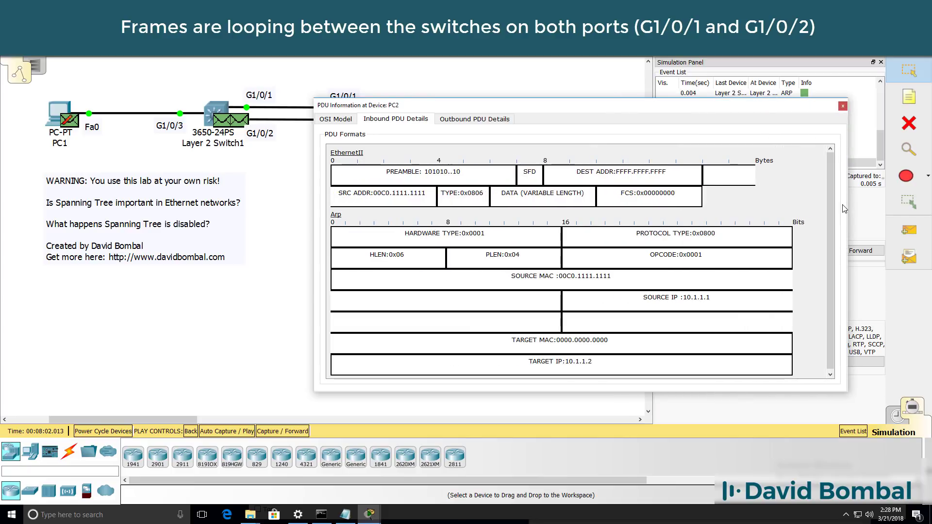
{"action": "left_click", "coordinate": [843, 106]}
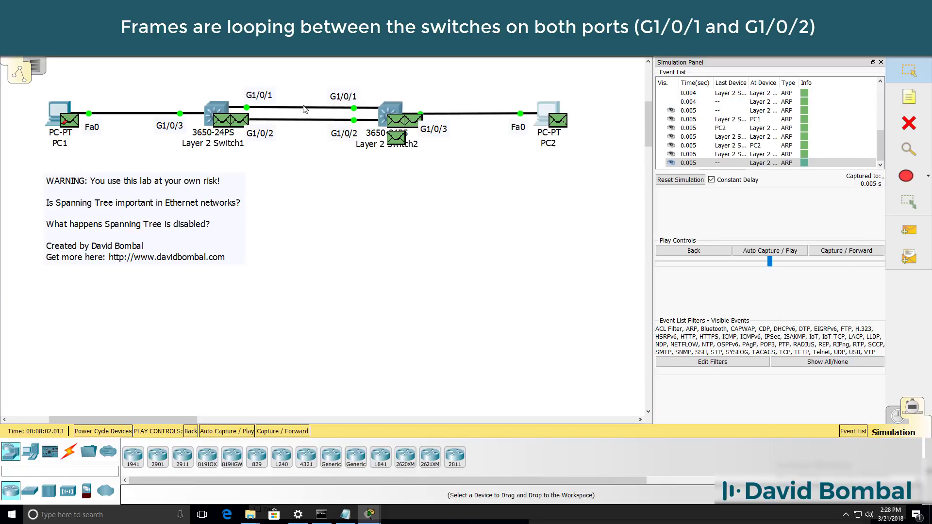
Run 'show mac address-table' on Switch2, highlighting 00c0.2222.2222 on Gig1/0/3 and 00c0.1111.1111 on Gig1/0/2.
{"action": "left_click", "coordinate": [386, 115]}
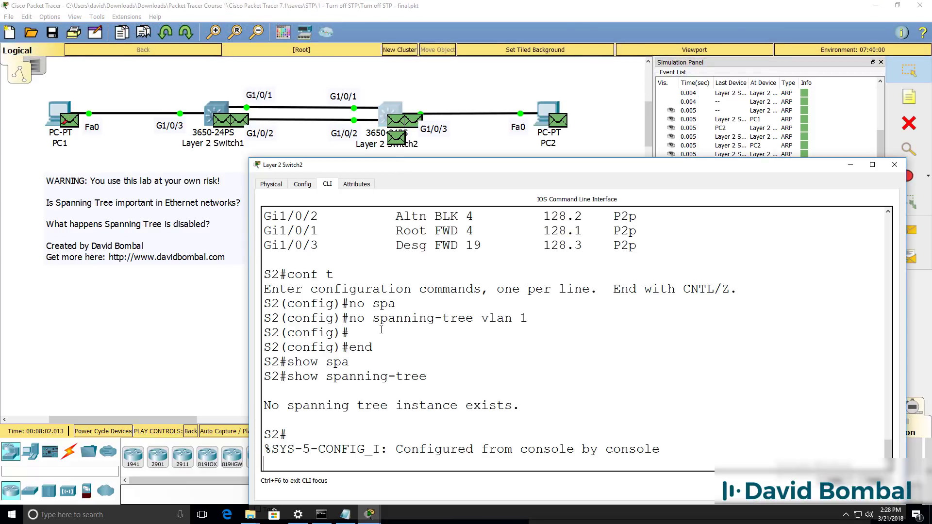
{"action": "key", "text": "Return"}
{"action": "type", "text": "show mac"}
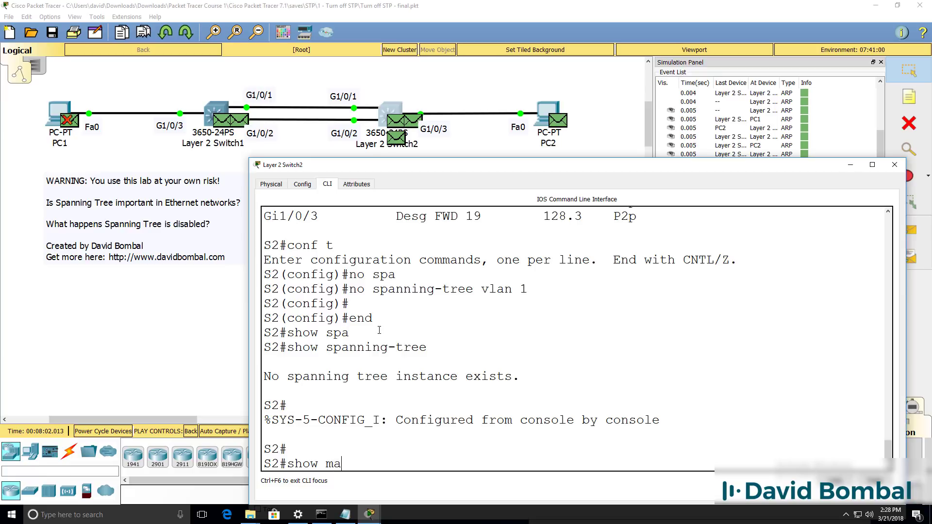
{"action": "key", "text": "Tab"}
{"action": "type", "text": "ad"}
{"action": "key", "text": "Tab"}
{"action": "key", "text": "Return"}
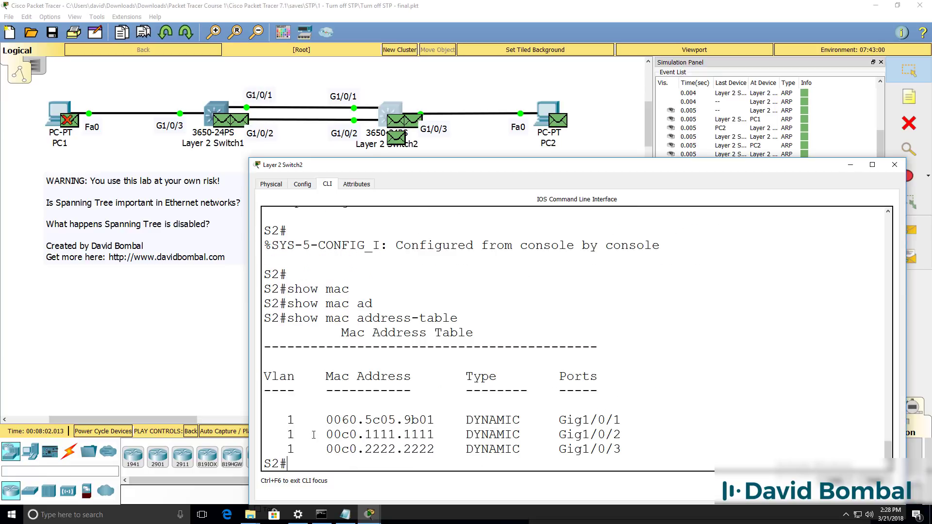
{"action": "left_click_drag", "start_coordinate": [324, 449], "coordinate": [704, 459]}
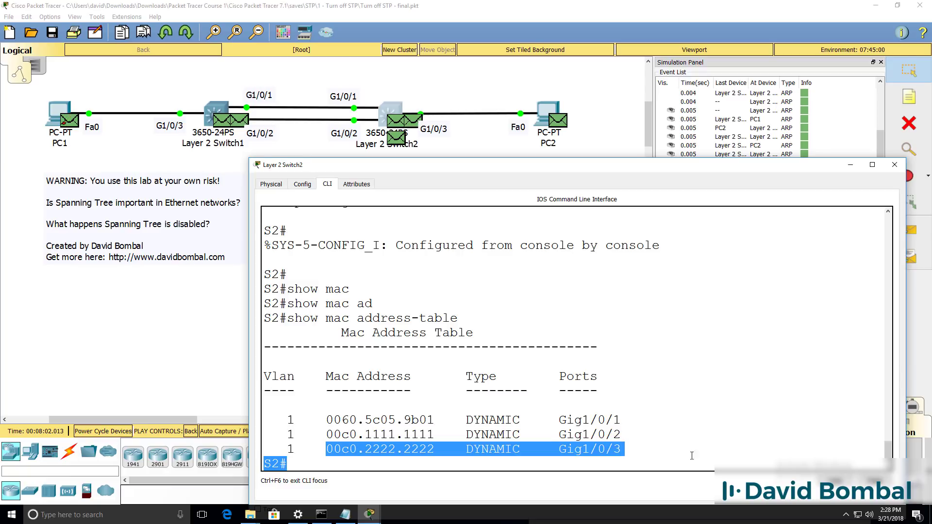
{"action": "left_click_drag", "start_coordinate": [328, 434], "coordinate": [831, 429]}
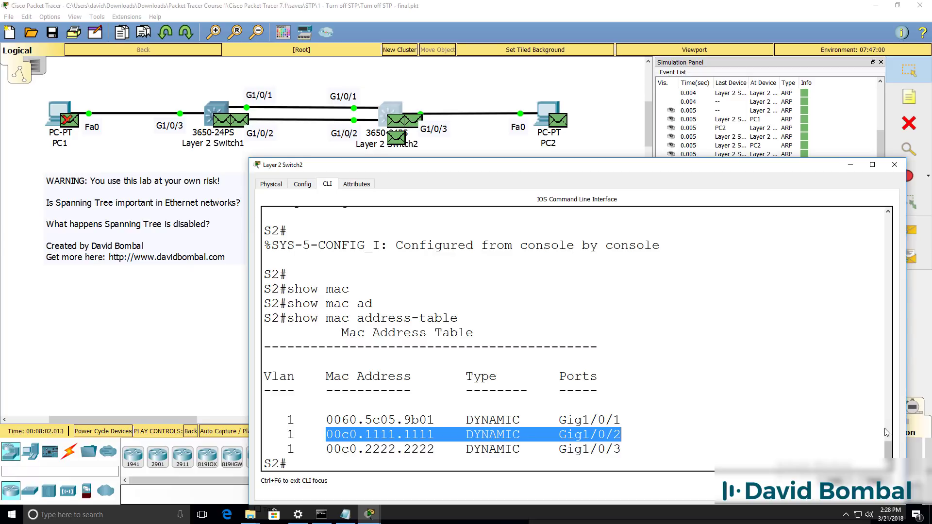
Advance to 0.006 s and rerun Switch2's MAC table, highlighting 00c0.2222.2222 now on Gig1/0/2.
{"action": "left_click", "coordinate": [895, 165]}
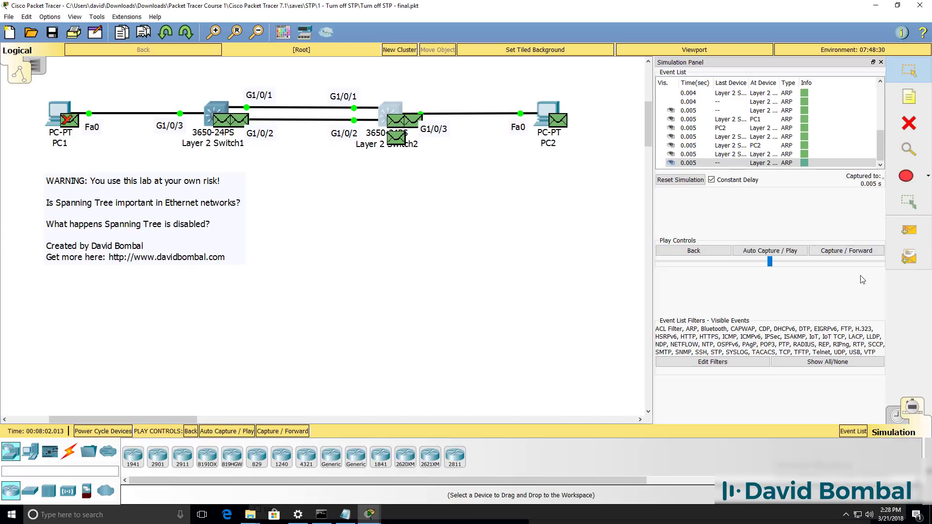
{"action": "left_click", "coordinate": [851, 256]}
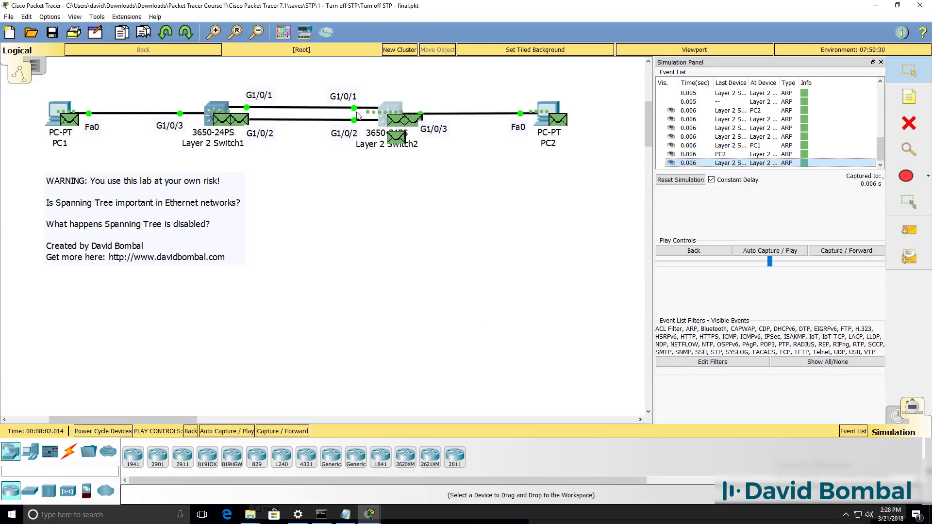
{"action": "left_click", "coordinate": [385, 111]}
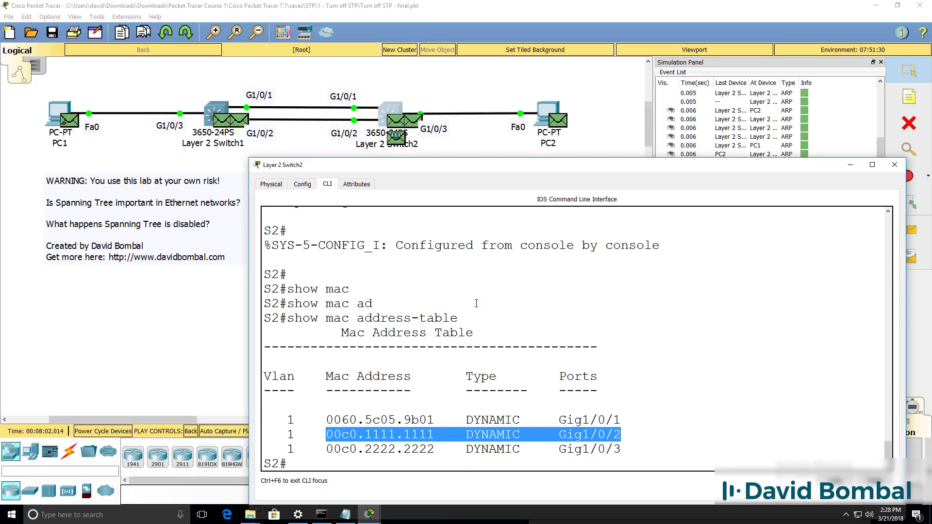
{"action": "key", "text": "Up"}
{"action": "key", "text": "Return"}
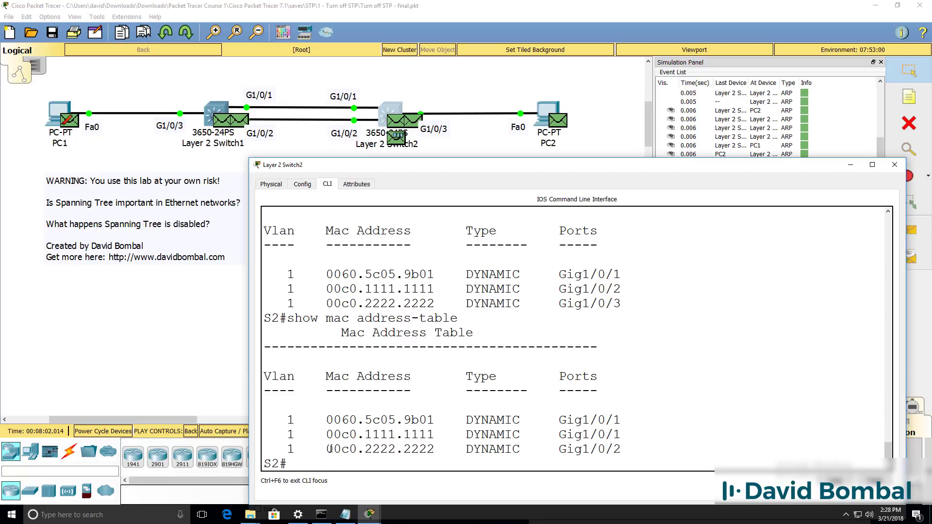
{"action": "left_click_drag", "start_coordinate": [325, 447], "coordinate": [661, 451]}
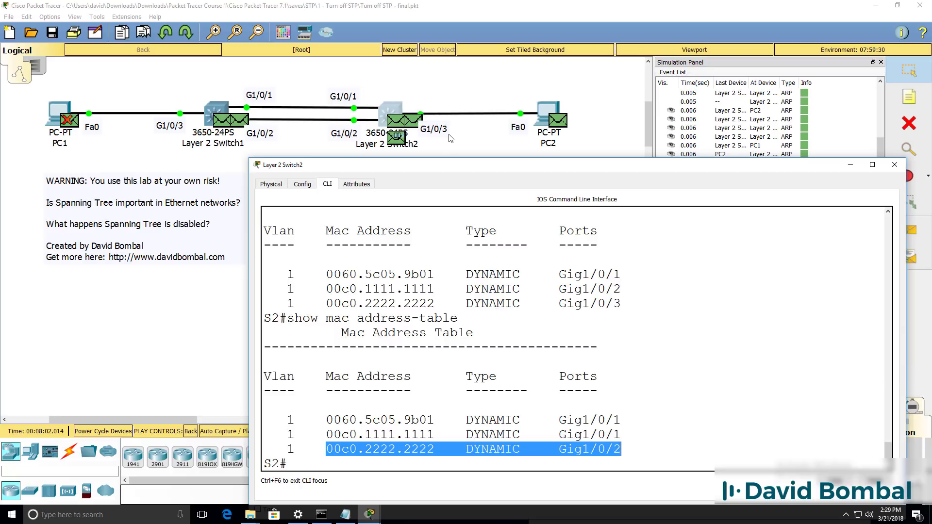
Rerun ipconfig /all on PC2, confirm physical address 00C0.2222.2222, and close PC2's window.
{"action": "left_click", "coordinate": [369, 514]}
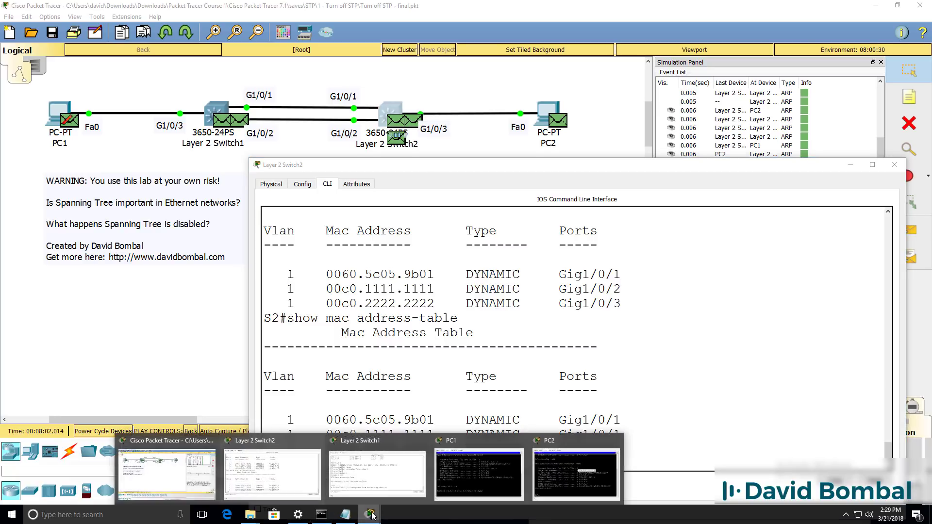
{"action": "left_click", "coordinate": [563, 471]}
{"action": "key", "text": "Up"}
{"action": "key", "text": "Return"}
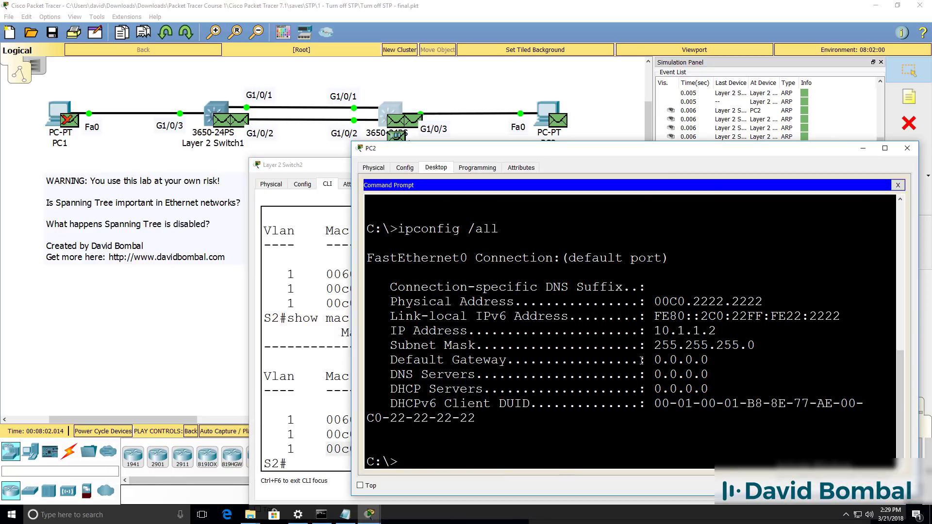
{"action": "left_click_drag", "start_coordinate": [763, 302], "coordinate": [623, 302]}
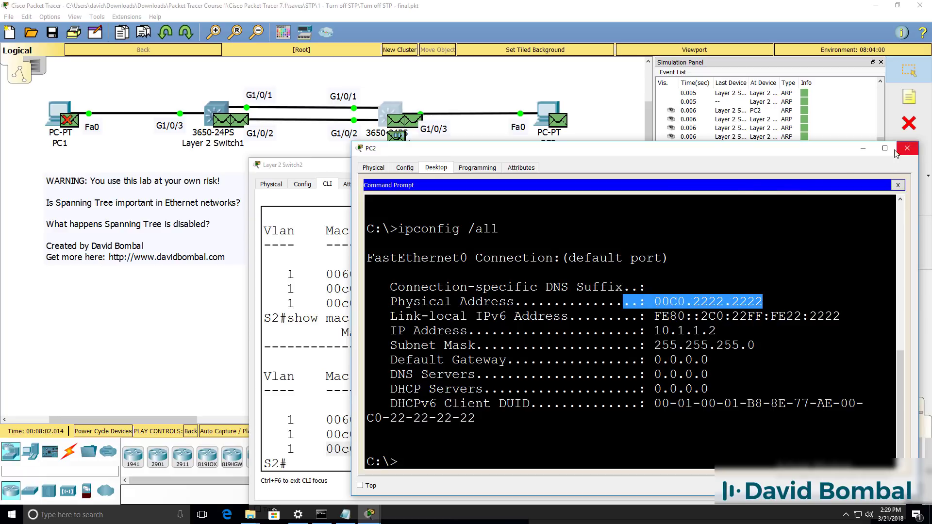
{"action": "left_click", "coordinate": [863, 148]}
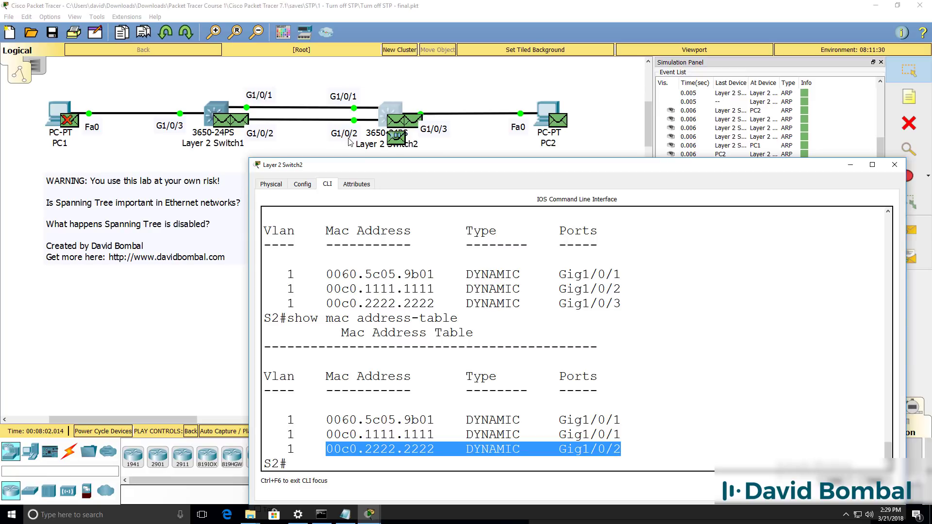
Advance the simulation one event and rerun Switch2's MAC table, showing 00c0.2222.2222 on Gig1/0/1.
{"action": "left_click", "coordinate": [895, 164]}
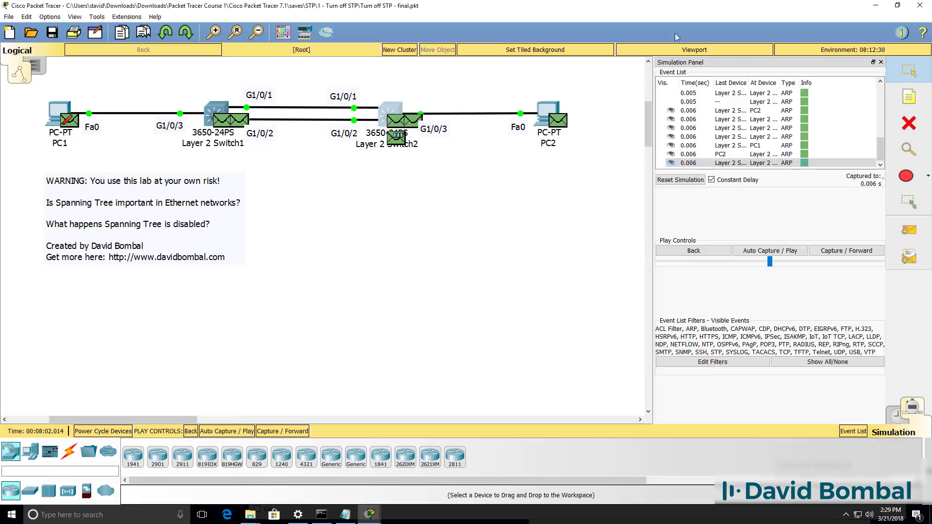
{"action": "left_click", "coordinate": [837, 248]}
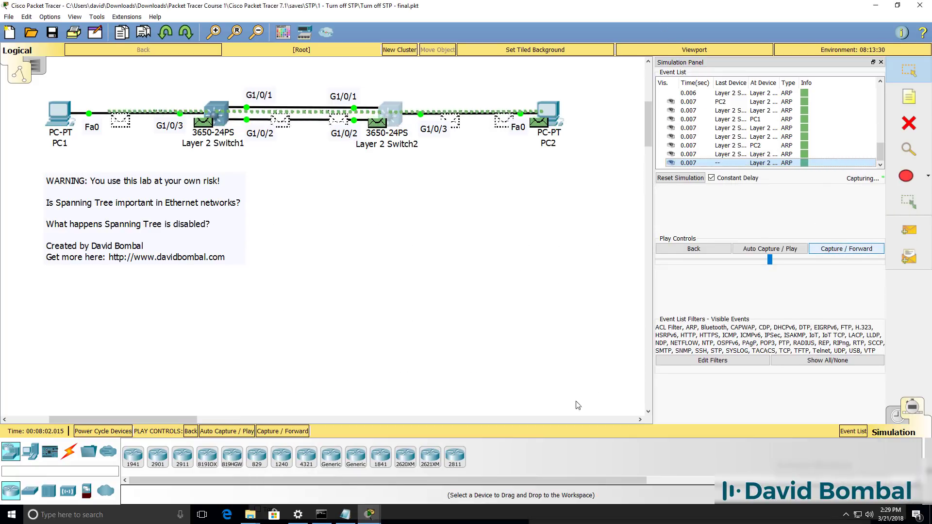
{"action": "mouse_move", "coordinate": [369, 514]}
{"action": "left_click", "coordinate": [447, 462]}
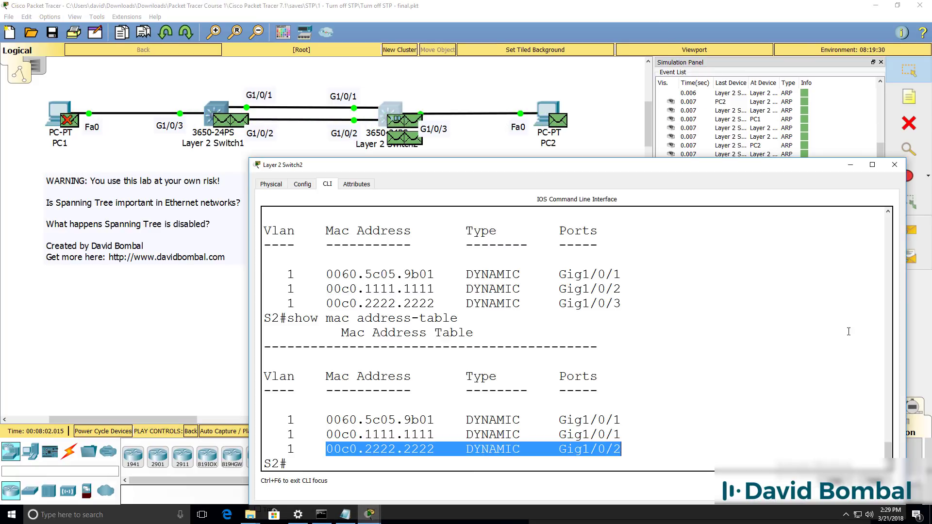
{"action": "key", "text": "Return"}
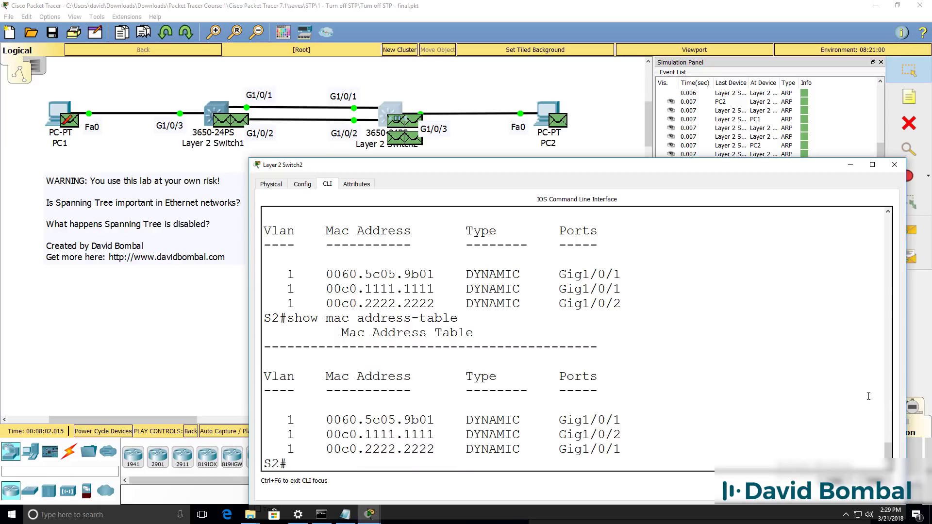
{"action": "left_click_drag", "start_coordinate": [451, 449], "coordinate": [318, 446]}
{"action": "left_click_drag", "start_coordinate": [635, 450], "coordinate": [505, 449]}
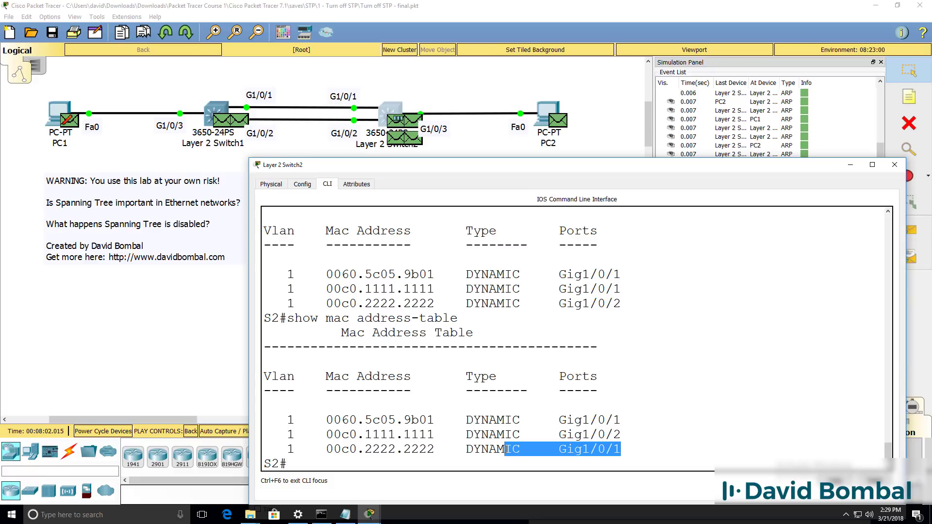
Trace 00c0.2222.2222 across earlier MAC tables: Gig1/0/3, then Gig1/0/2, then Gig1/0/1.
{"action": "scroll", "coordinate": [559, 357], "scroll_direction": "up", "scroll_amount": 4}
{"action": "scroll", "coordinate": [544, 315], "scroll_direction": "up", "scroll_amount": 1}
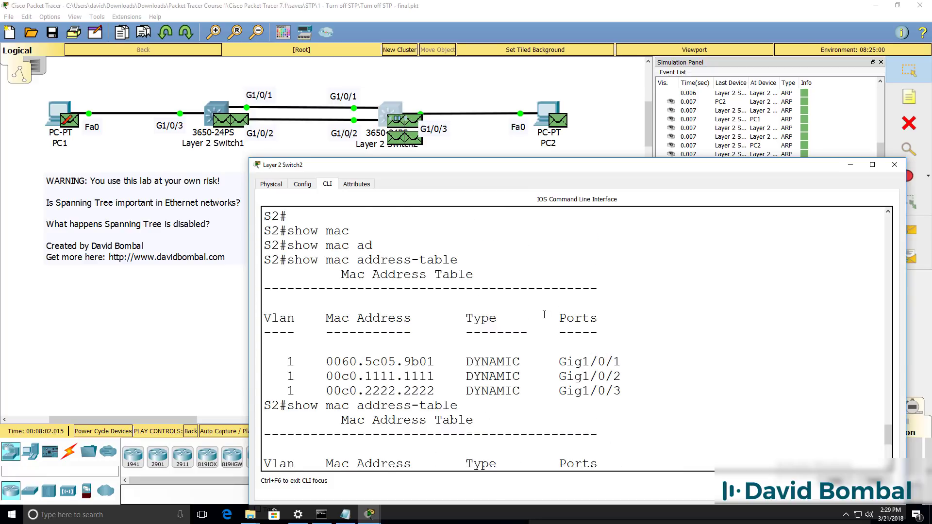
{"action": "left_click_drag", "start_coordinate": [460, 264], "coordinate": [264, 261]}
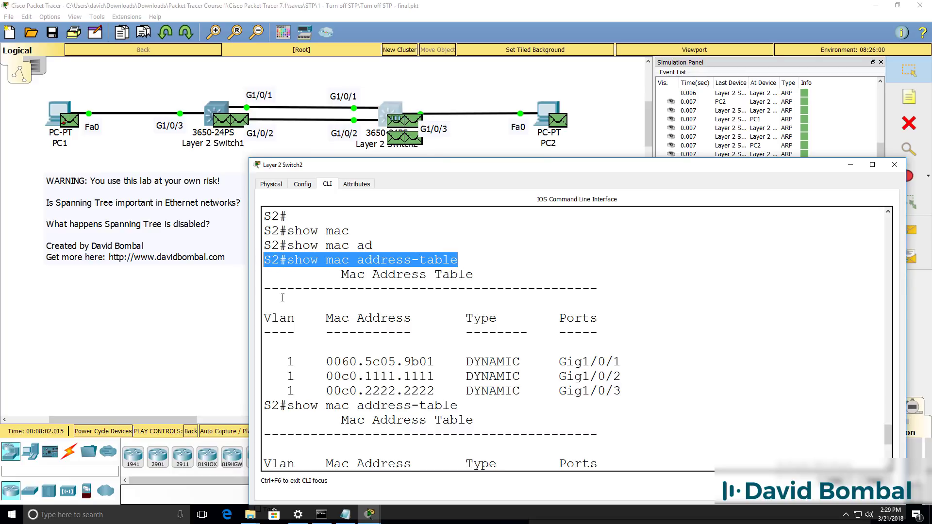
{"action": "left_click_drag", "start_coordinate": [624, 391], "coordinate": [257, 389]}
{"action": "scroll", "coordinate": [454, 389], "scroll_direction": "down", "scroll_amount": 2}
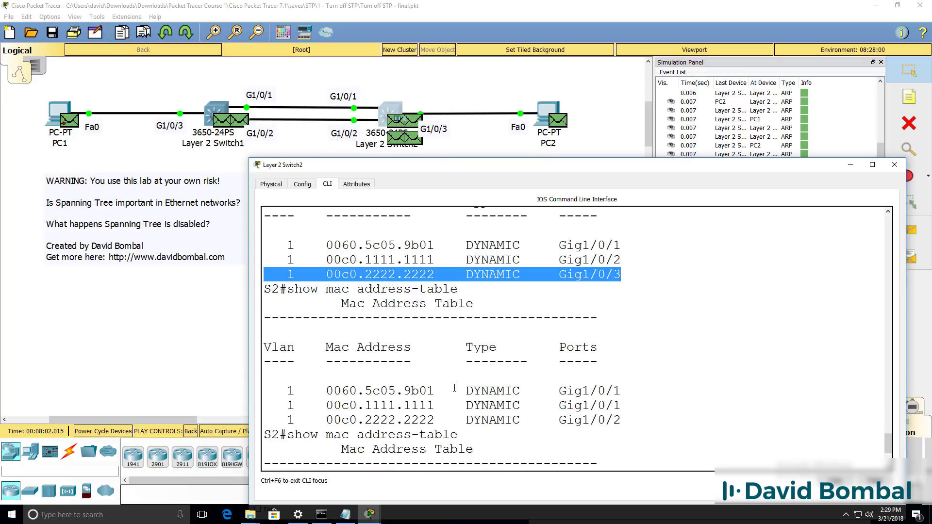
{"action": "left_click_drag", "start_coordinate": [625, 421], "coordinate": [245, 421]}
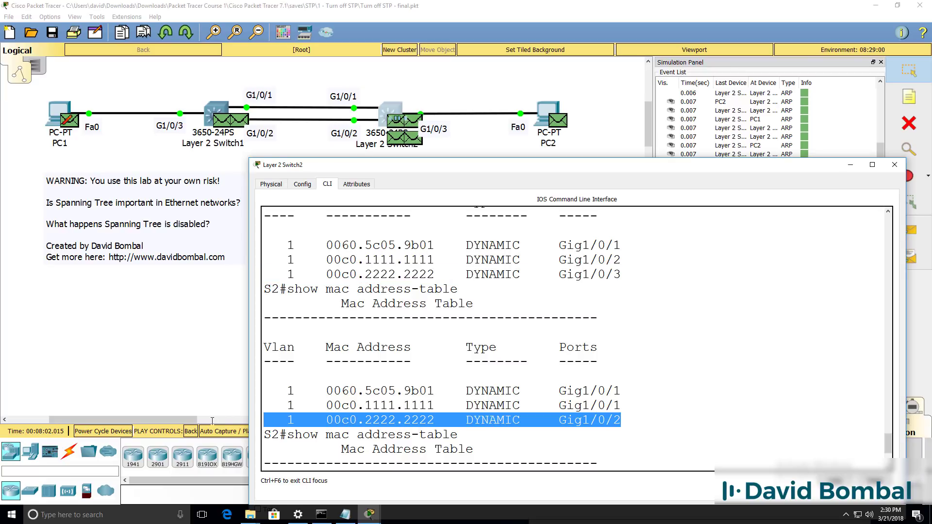
{"action": "scroll", "coordinate": [378, 402], "scroll_direction": "down", "scroll_amount": 1}
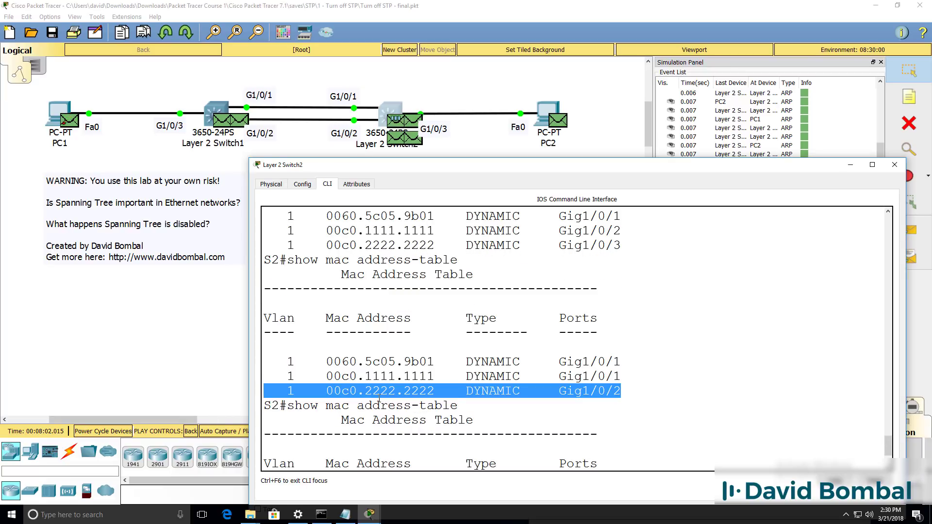
{"action": "scroll", "coordinate": [379, 400], "scroll_direction": "down", "scroll_amount": 2}
{"action": "left_click_drag", "start_coordinate": [624, 447], "coordinate": [280, 449]}
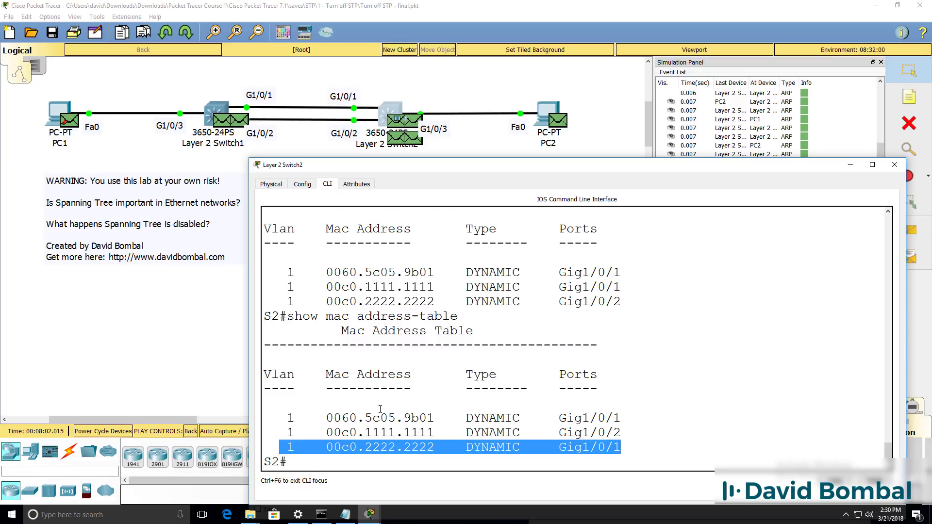
Trace 00c0.1111.1111 flapping from Gig1/0/2 to Gig1/0/1 and back to Gig1/0/2.
{"action": "scroll", "coordinate": [381, 409], "scroll_direction": "up", "scroll_amount": 1}
{"action": "scroll", "coordinate": [380, 409], "scroll_direction": "down", "scroll_amount": 1}
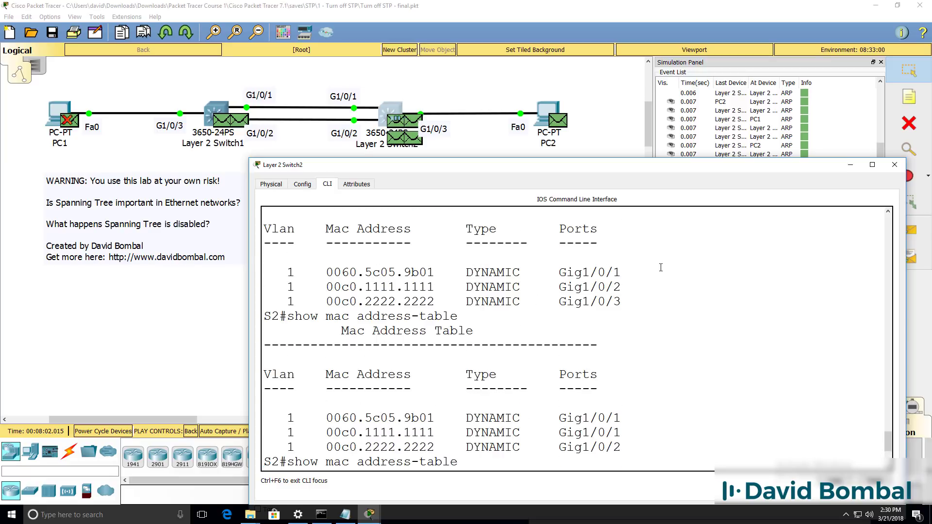
{"action": "left_click_drag", "start_coordinate": [623, 287], "coordinate": [290, 284]}
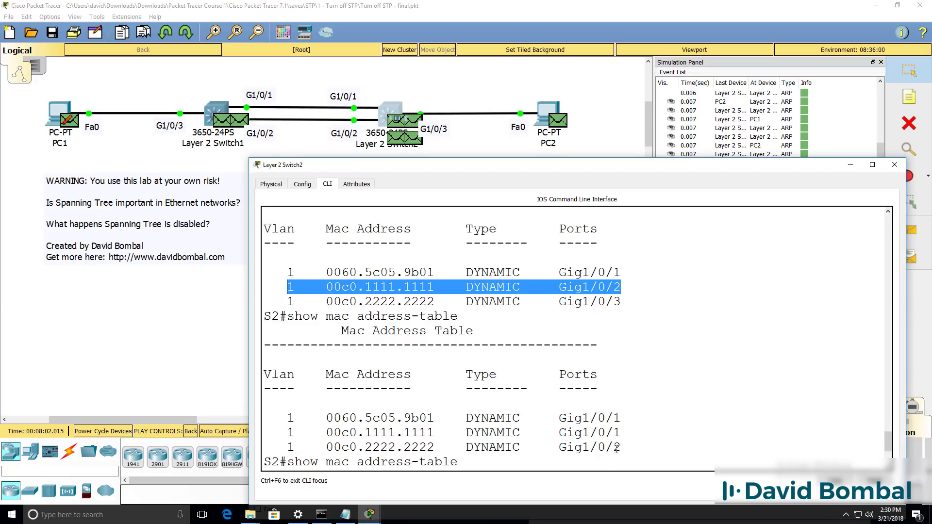
{"action": "left_click_drag", "start_coordinate": [632, 436], "coordinate": [169, 436]}
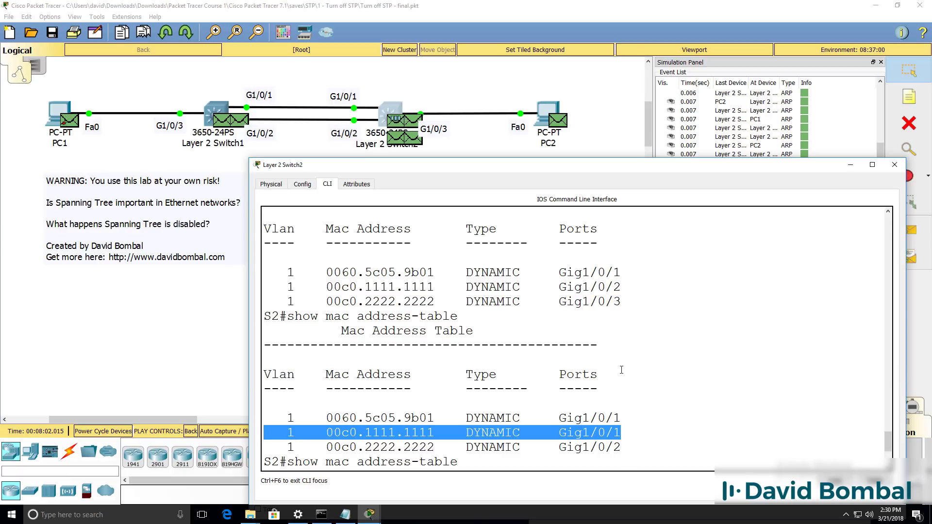
{"action": "key", "text": "Return"}
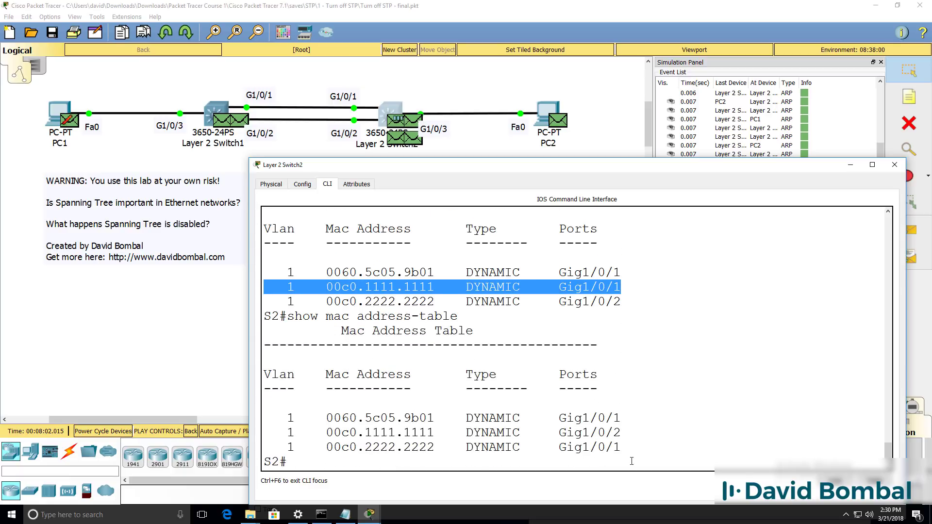
{"action": "left_click_drag", "start_coordinate": [631, 436], "coordinate": [232, 427]}
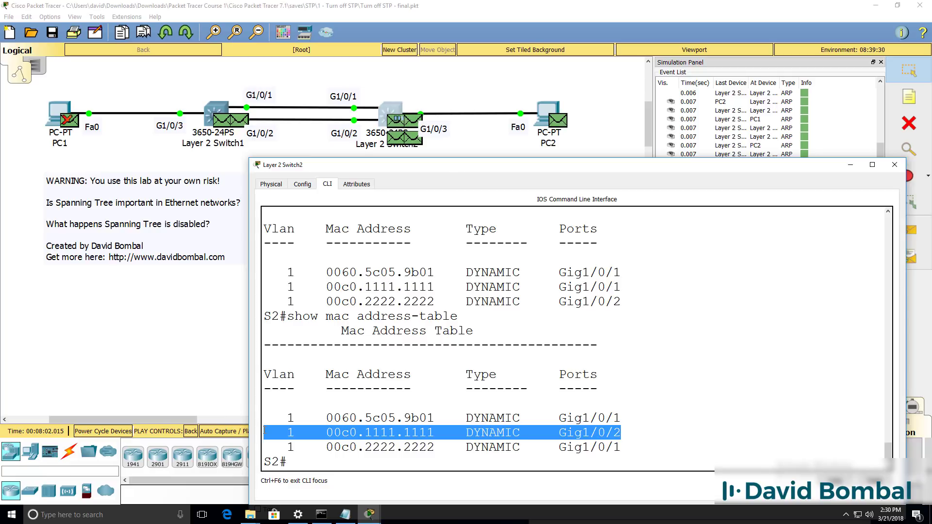
Step the simulation one event and rerun Switch2's MAC table, seeing 00c0.2222.2222 move from Gig1/0/1 to Gig1/0/2.
{"action": "left_click", "coordinate": [534, 16]}
{"action": "left_click", "coordinate": [847, 251]}
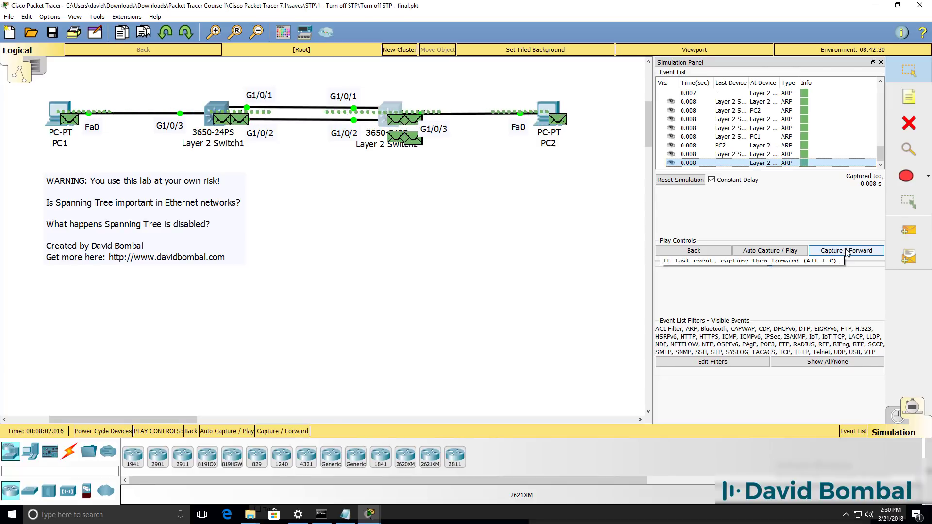
{"action": "key", "text": "alt+Tab"}
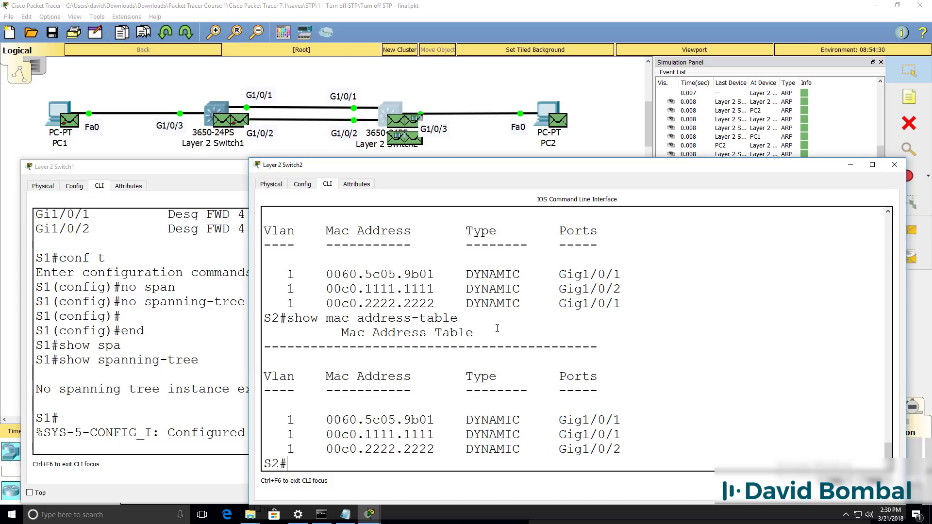
{"action": "key", "text": "Up"}
{"action": "key", "text": "Return"}
{"action": "key", "text": "Up"}
{"action": "key", "text": "Return"}
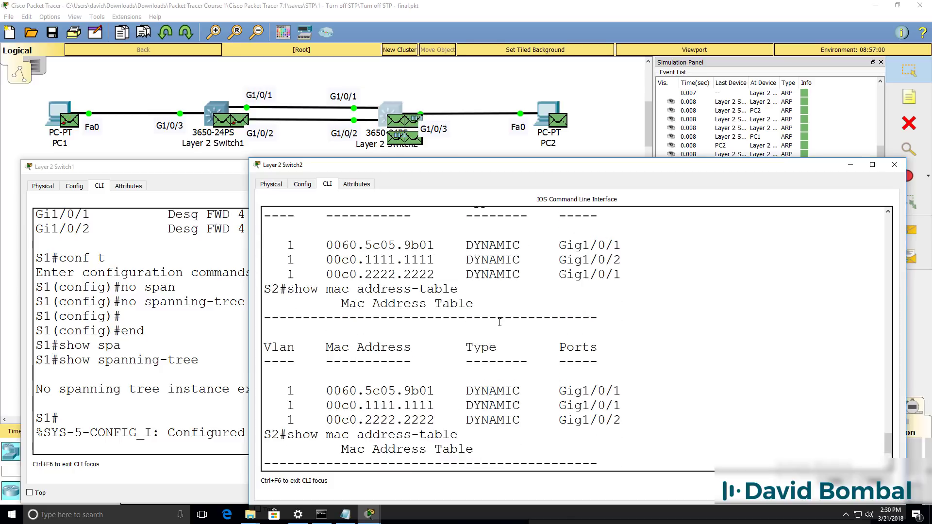
{"action": "left_click_drag", "start_coordinate": [622, 274], "coordinate": [263, 275]}
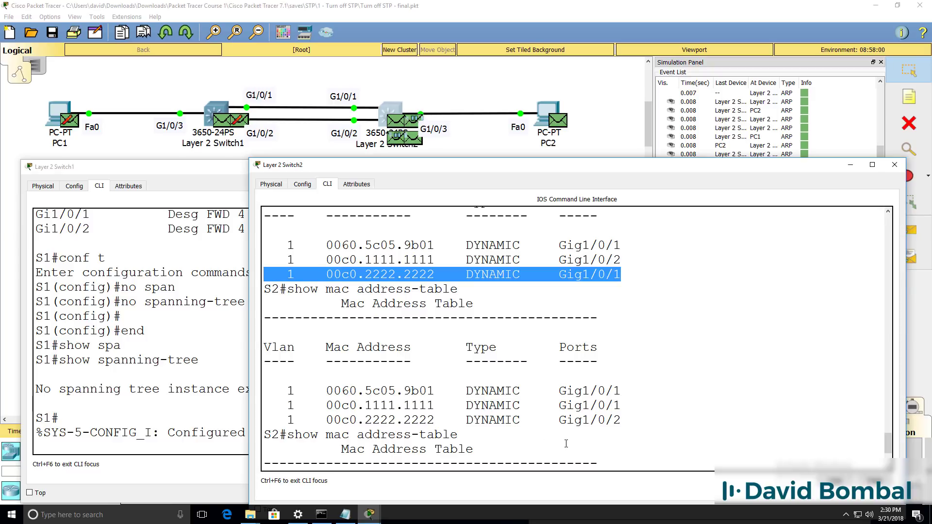
{"action": "left_click_drag", "start_coordinate": [623, 427], "coordinate": [179, 424]}
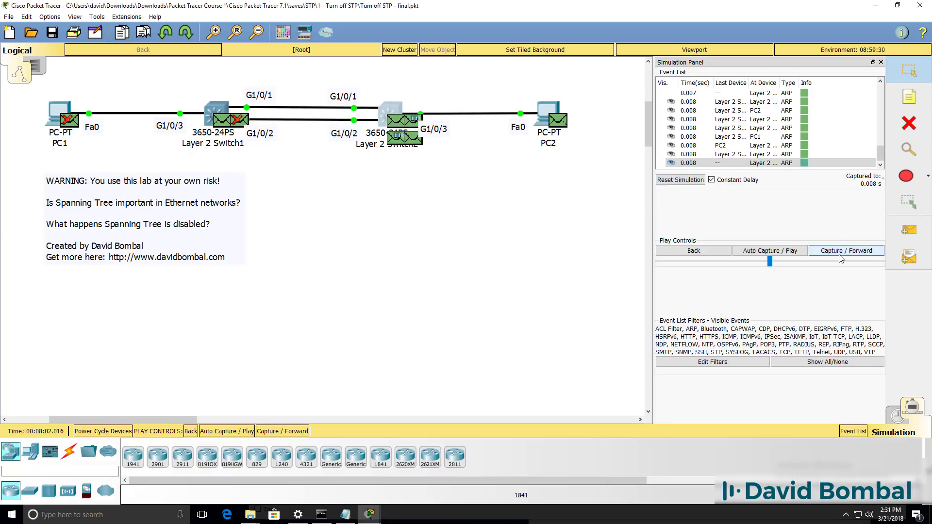
Step to 0.010 s and inspect PC1's inbound ARP: source 00C0.1111.1111, destination FFFF.FFFF.FFFF, empty target MAC.
{"action": "left_click", "coordinate": [839, 254]}
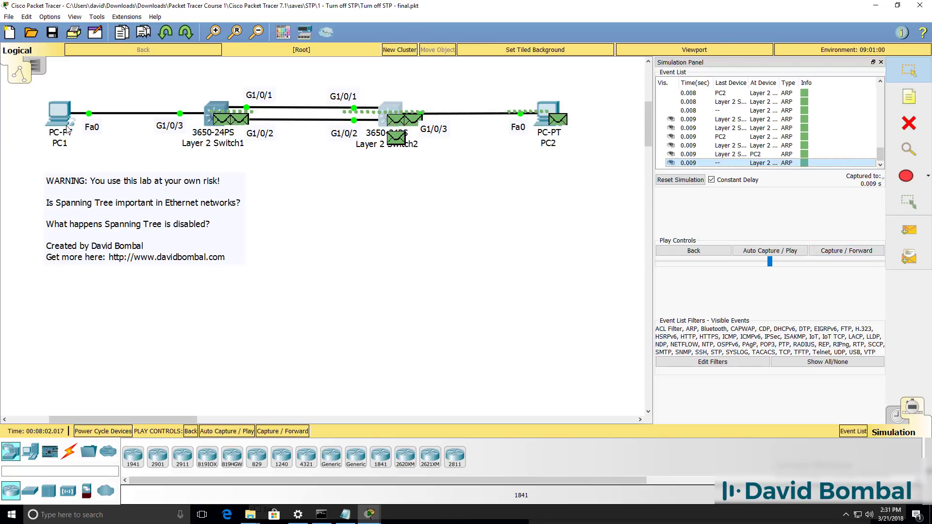
{"action": "left_click", "coordinate": [862, 251]}
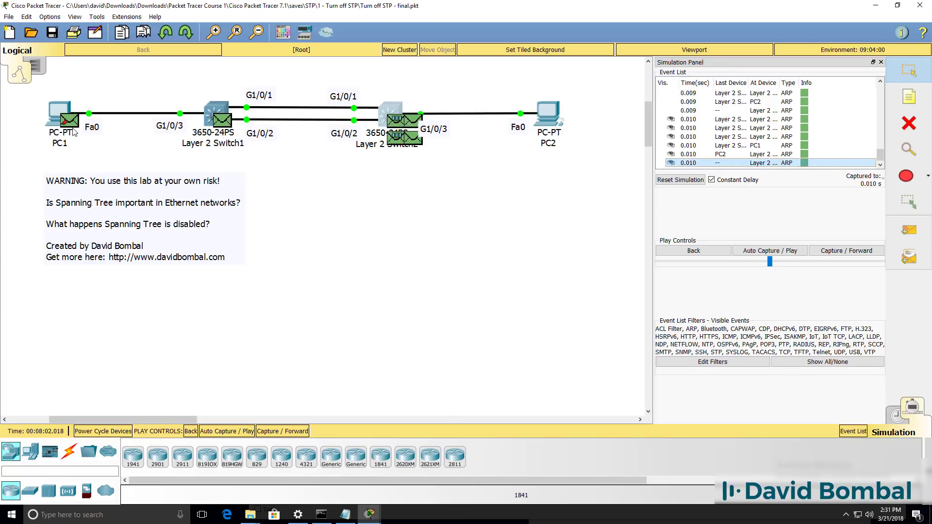
{"action": "left_click", "coordinate": [72, 123]}
{"action": "left_click", "coordinate": [375, 121]}
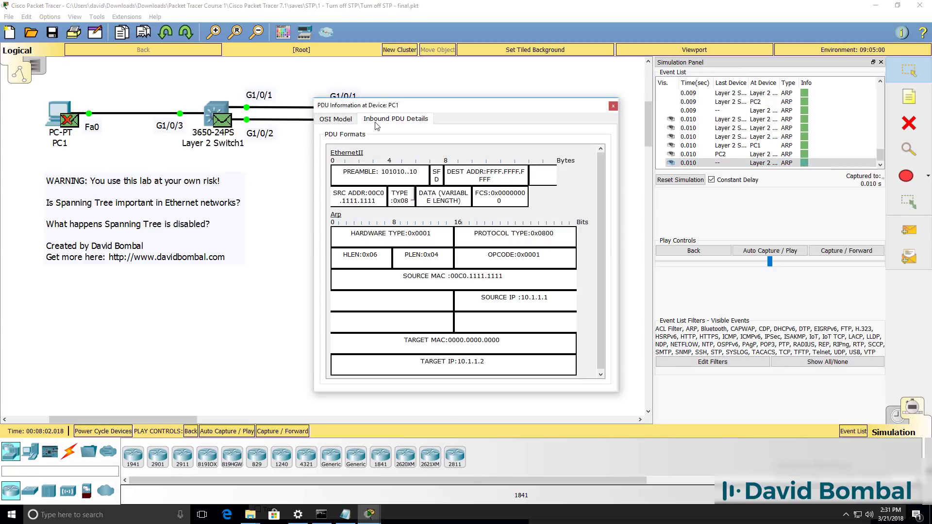
{"action": "left_click_drag", "start_coordinate": [619, 270], "coordinate": [888, 269]}
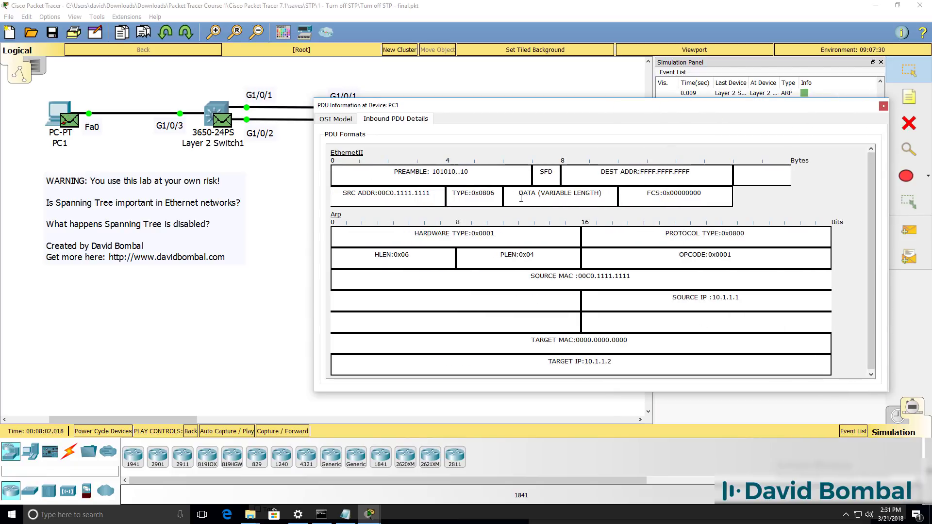
{"action": "left_click_drag", "start_coordinate": [440, 194], "coordinate": [278, 180]}
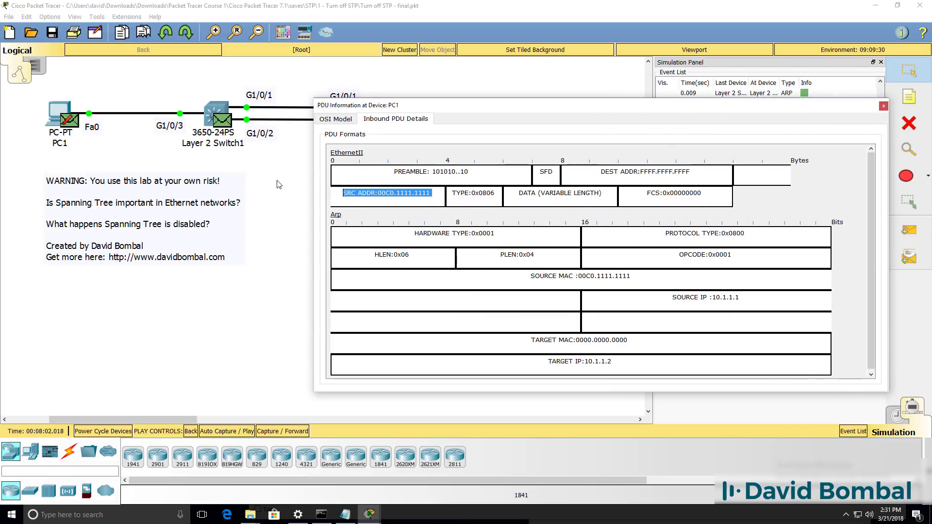
{"action": "left_click_drag", "start_coordinate": [699, 173], "coordinate": [596, 165]}
{"action": "left_click_drag", "start_coordinate": [631, 341], "coordinate": [525, 340]}
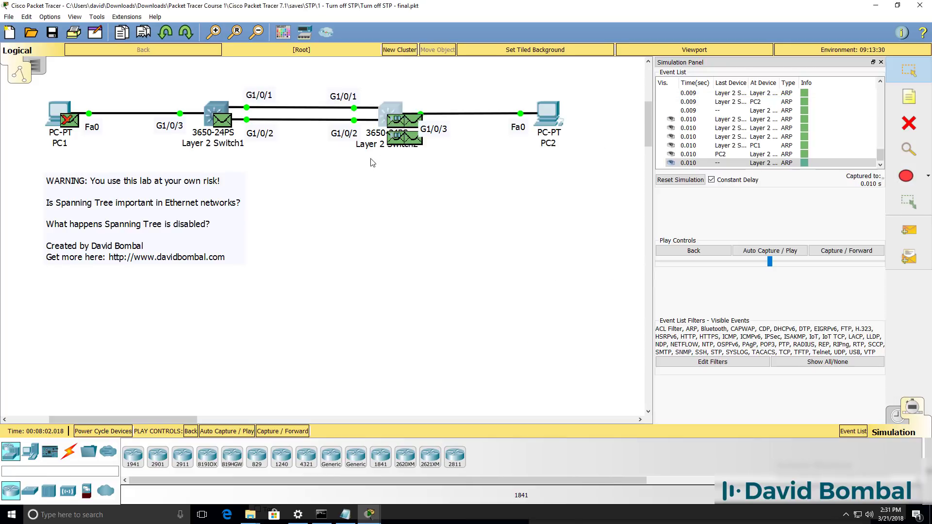
Step the ARP simulation forward event by event through 0.022 s up to 0.026 s.
{"action": "left_click", "coordinate": [833, 251]}
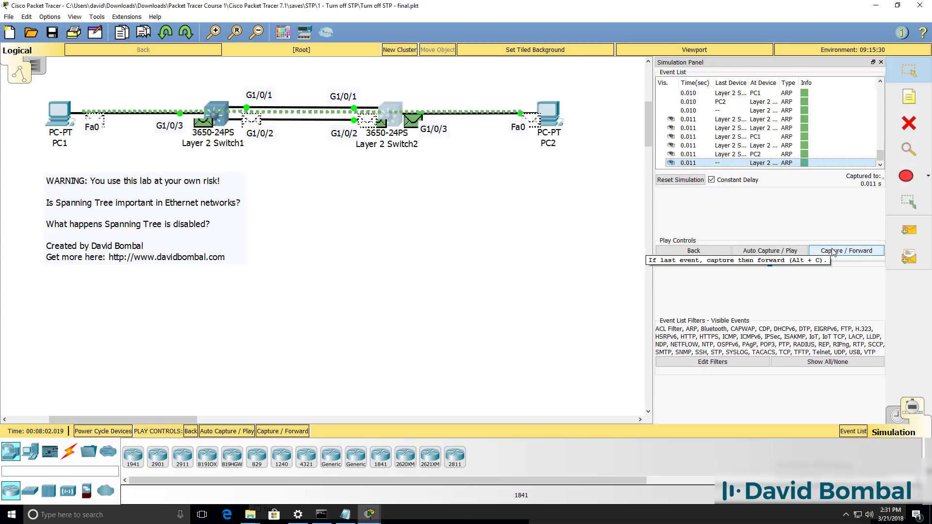
{"action": "left_click", "coordinate": [833, 251]}
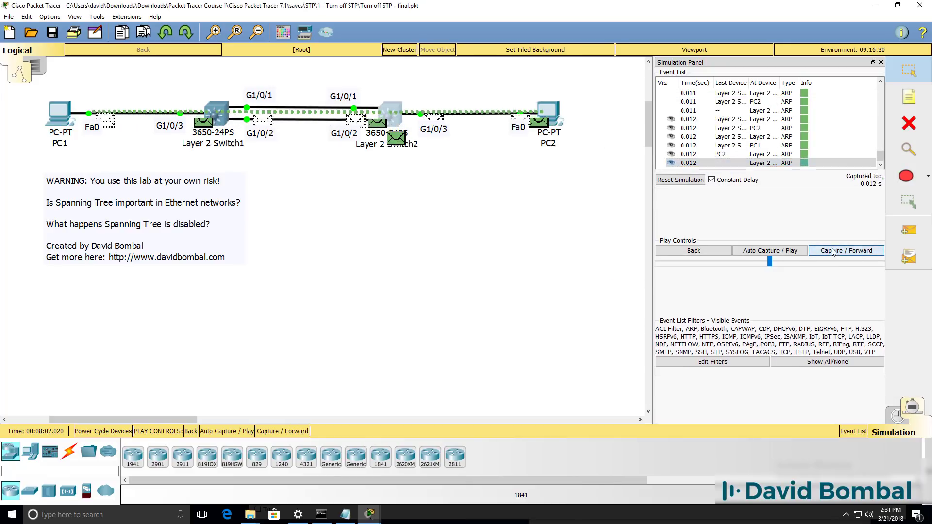
{"action": "left_click", "coordinate": [833, 251]}
{"action": "left_click", "coordinate": [833, 251]}
{"action": "left_click", "coordinate": [833, 251]}
{"action": "left_click", "coordinate": [833, 252]}
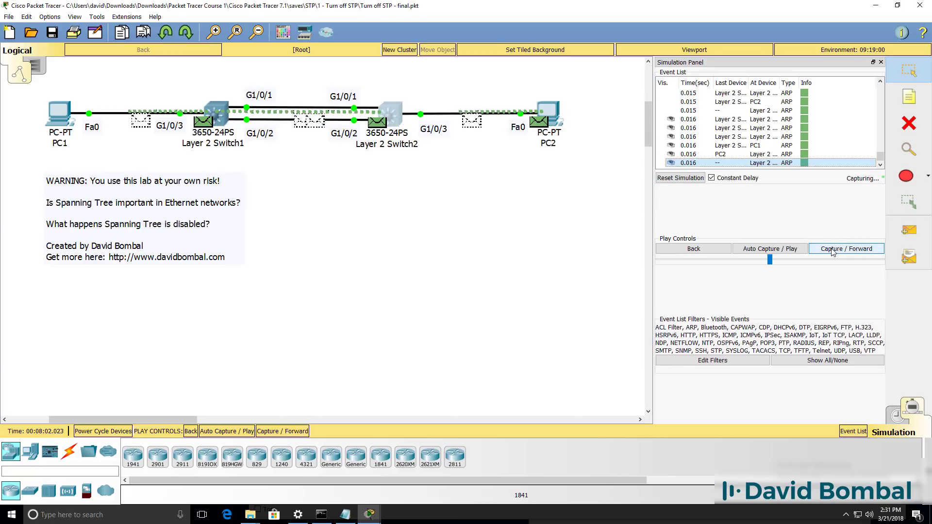
{"action": "left_click", "coordinate": [832, 251]}
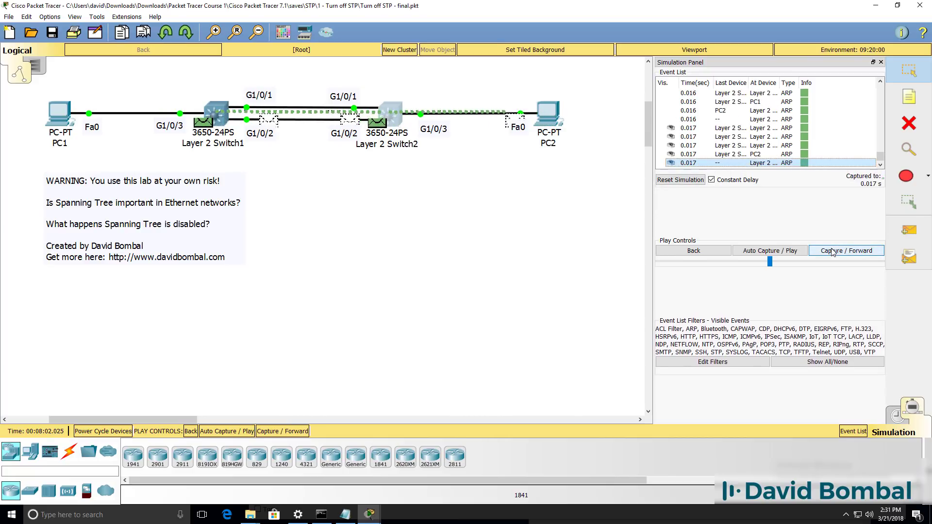
{"action": "left_click", "coordinate": [833, 251]}
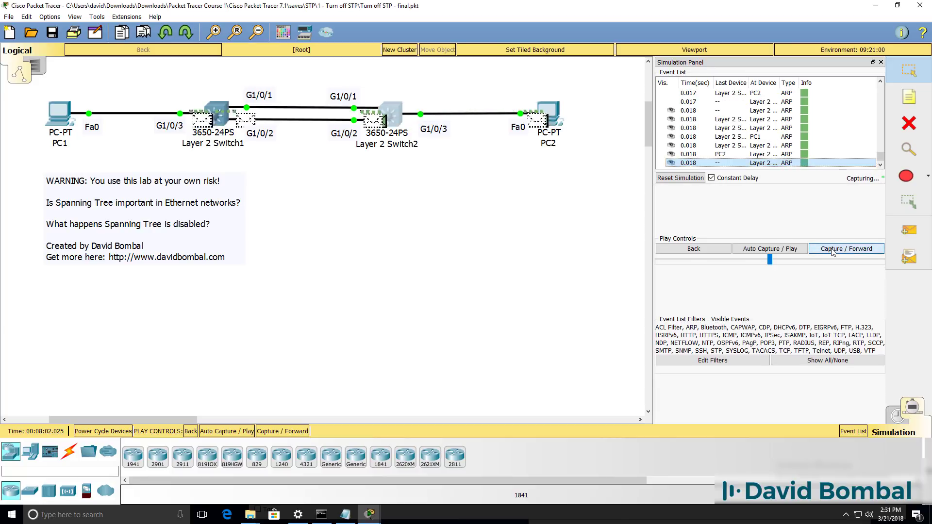
{"action": "left_click", "coordinate": [832, 251]}
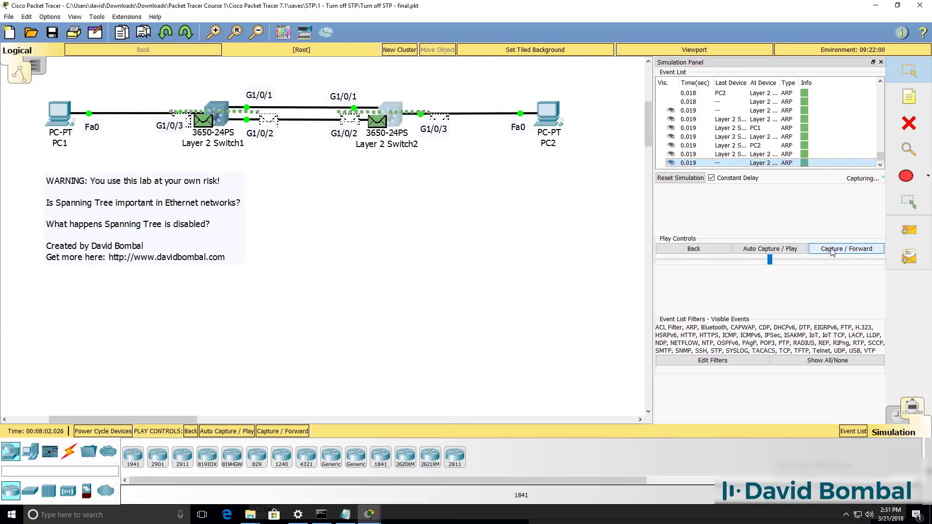
{"action": "left_click", "coordinate": [833, 251]}
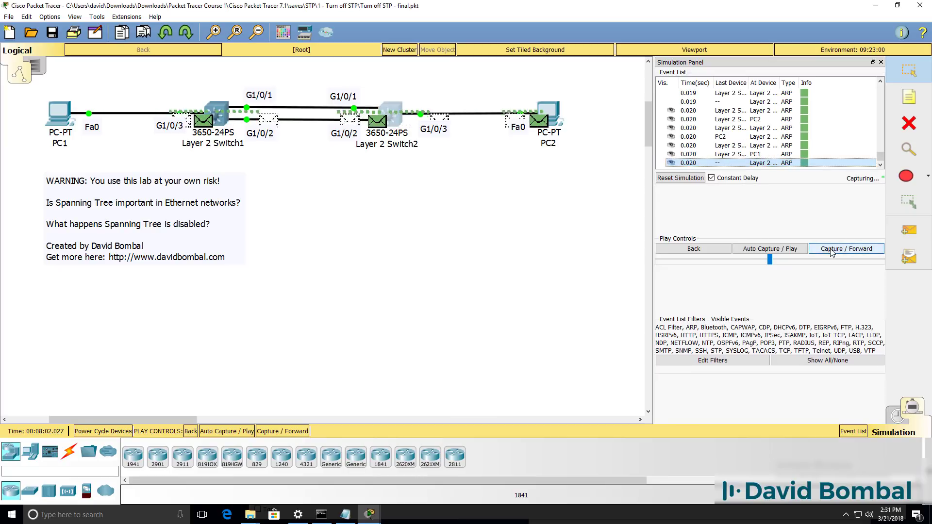
{"action": "left_click", "coordinate": [832, 252]}
{"action": "left_click", "coordinate": [831, 251]}
{"action": "left_click", "coordinate": [831, 251]}
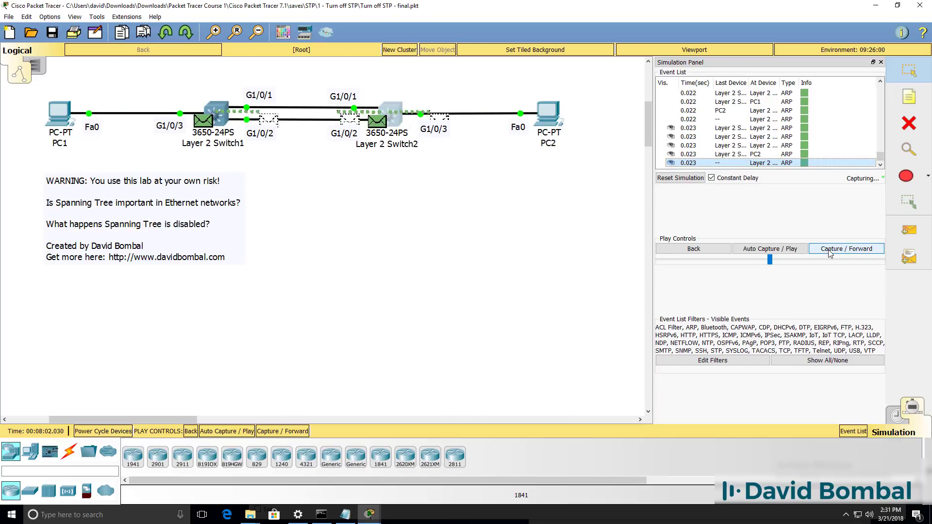
{"action": "left_click", "coordinate": [832, 251]}
{"action": "left_click", "coordinate": [831, 252]}
{"action": "left_click", "coordinate": [826, 253]}
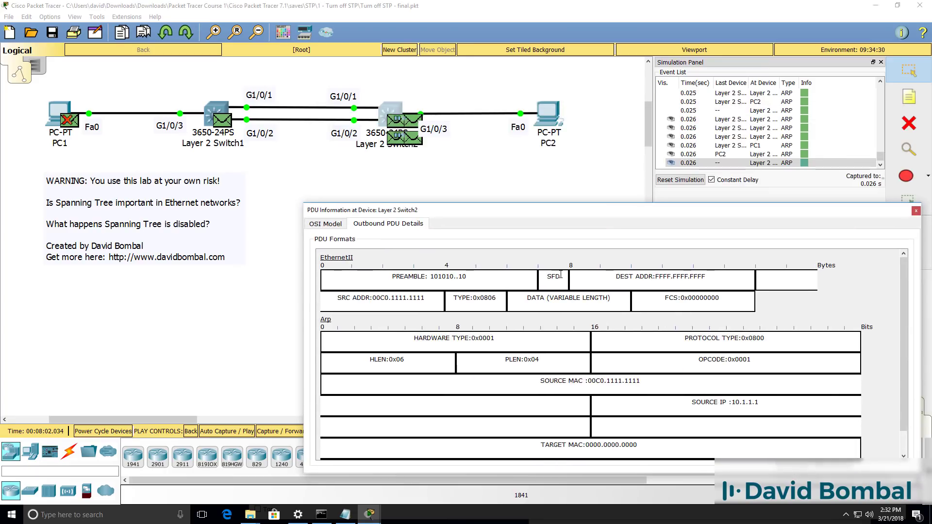
Review Switch2's ARP frame: destination FFFF.FFFF.FFFF, source 00C0.1111.1111, type 0x0806, target IP 10.1.1.2, empty target MAC.
{"action": "left_click_drag", "start_coordinate": [709, 279], "coordinate": [487, 319]}
{"action": "left_click_drag", "start_coordinate": [428, 297], "coordinate": [253, 300]}
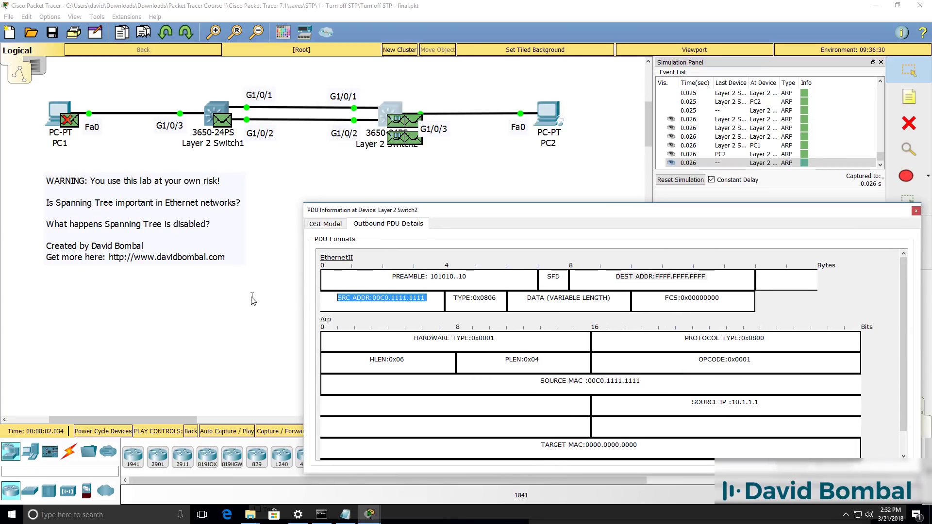
{"action": "left_click_drag", "start_coordinate": [455, 298], "coordinate": [537, 303]}
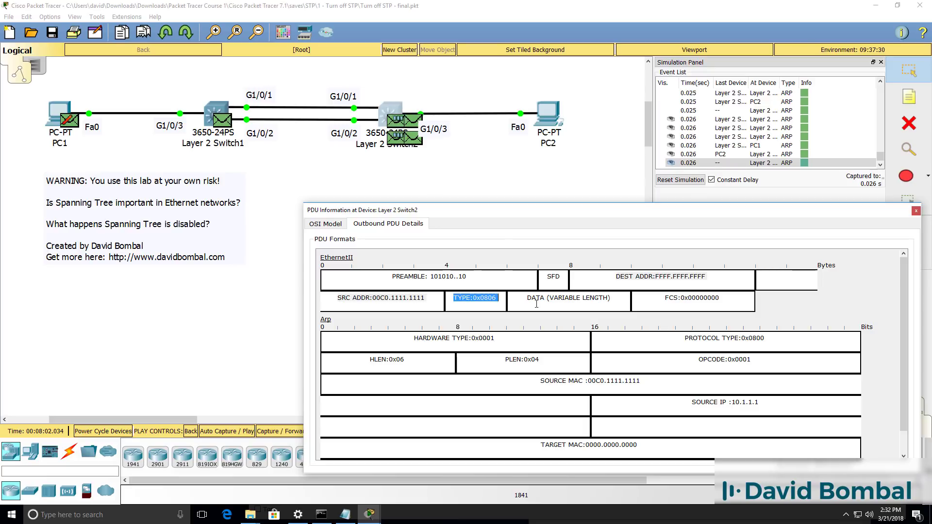
{"action": "scroll", "coordinate": [526, 334], "scroll_direction": "down", "scroll_amount": 1}
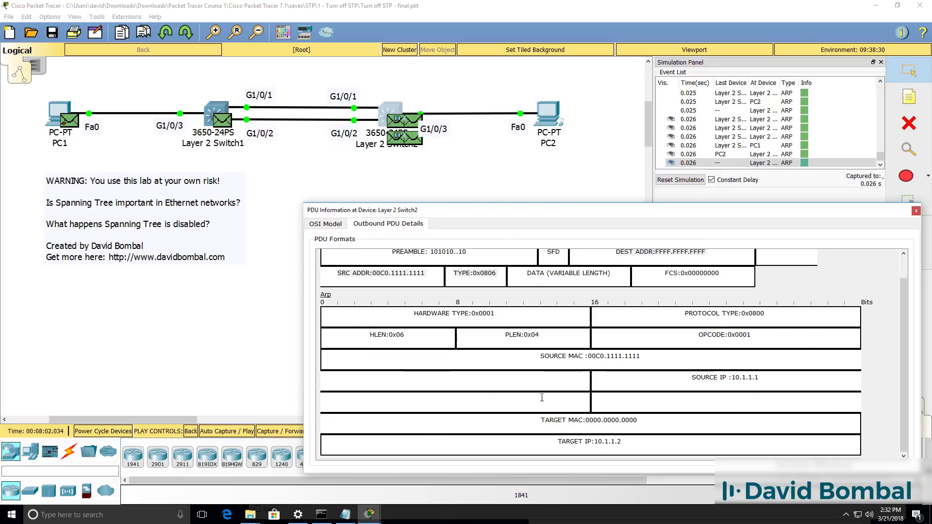
{"action": "left_click_drag", "start_coordinate": [548, 446], "coordinate": [635, 445]}
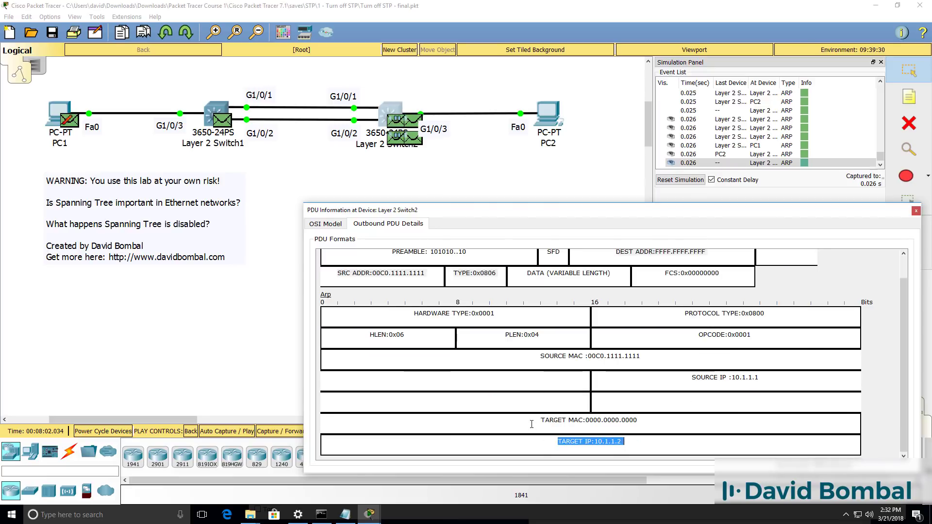
{"action": "left_click_drag", "start_coordinate": [531, 424], "coordinate": [480, 434]}
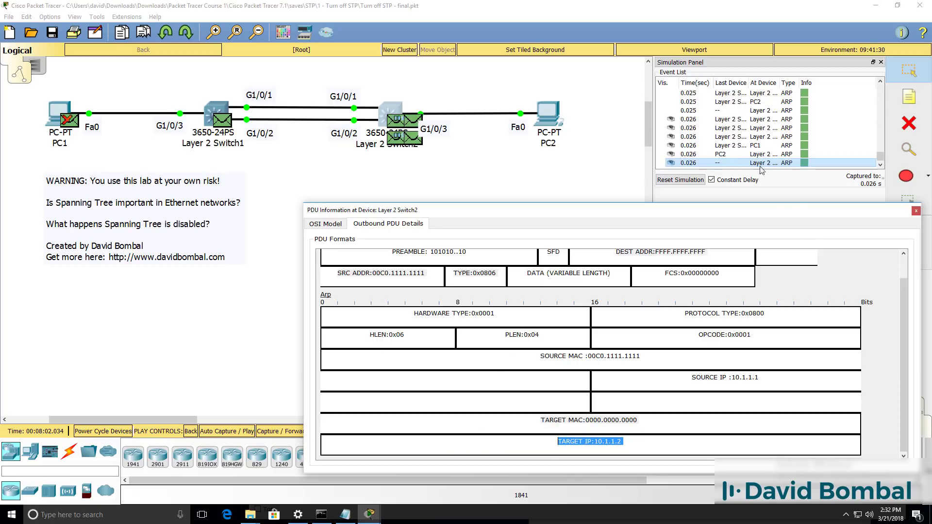
Close the ARP frame details and step the simulation from 0.026 s to 0.038 s.
{"action": "left_click", "coordinate": [916, 211]}
{"action": "left_click", "coordinate": [859, 254]}
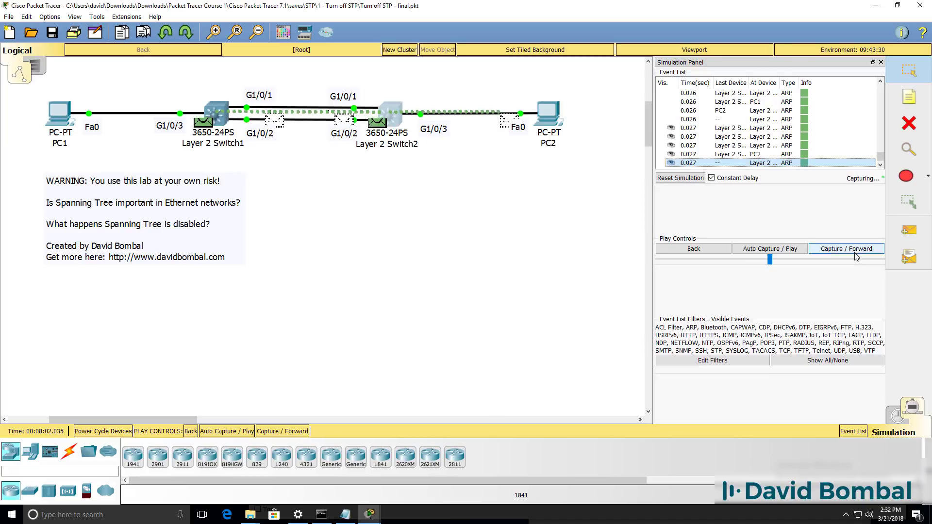
{"action": "left_click", "coordinate": [858, 256]}
{"action": "left_click", "coordinate": [856, 256]}
{"action": "left_click", "coordinate": [857, 257]}
{"action": "left_click", "coordinate": [856, 257]}
{"action": "left_click", "coordinate": [857, 258]}
{"action": "left_click", "coordinate": [855, 258]}
{"action": "left_click", "coordinate": [854, 258]}
{"action": "left_click", "coordinate": [855, 257]}
{"action": "left_click", "coordinate": [855, 258]}
{"action": "left_click", "coordinate": [854, 257]}
{"action": "left_click", "coordinate": [855, 257]}
{"action": "left_click", "coordinate": [855, 257]}
{"action": "left_click", "coordinate": [854, 257]}
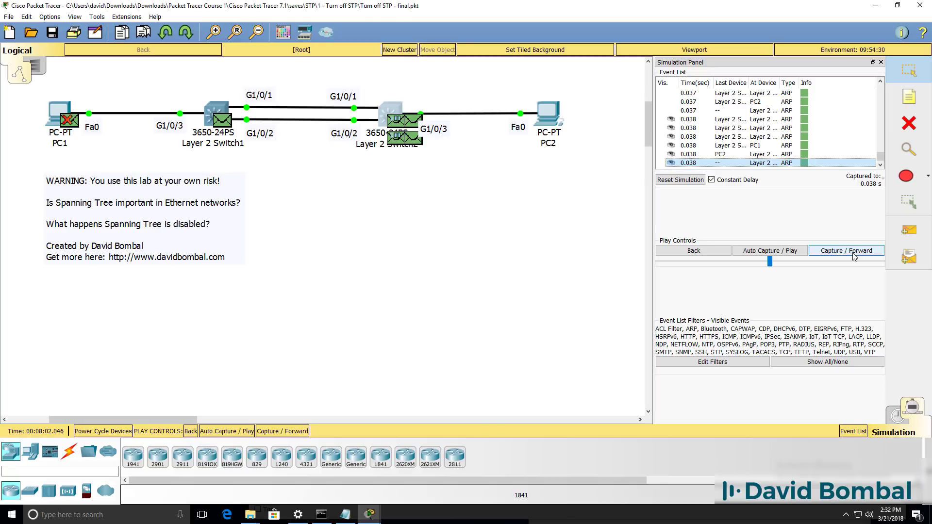
Reset the simulation by switching to Realtime and back to Simulation, clearing the event list.
{"action": "left_click", "coordinate": [897, 419]}
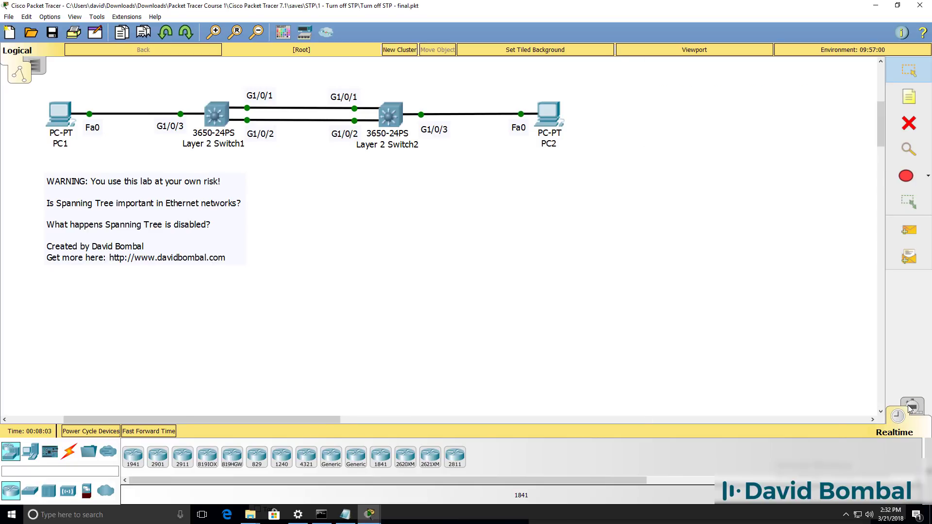
{"action": "left_click", "coordinate": [911, 408]}
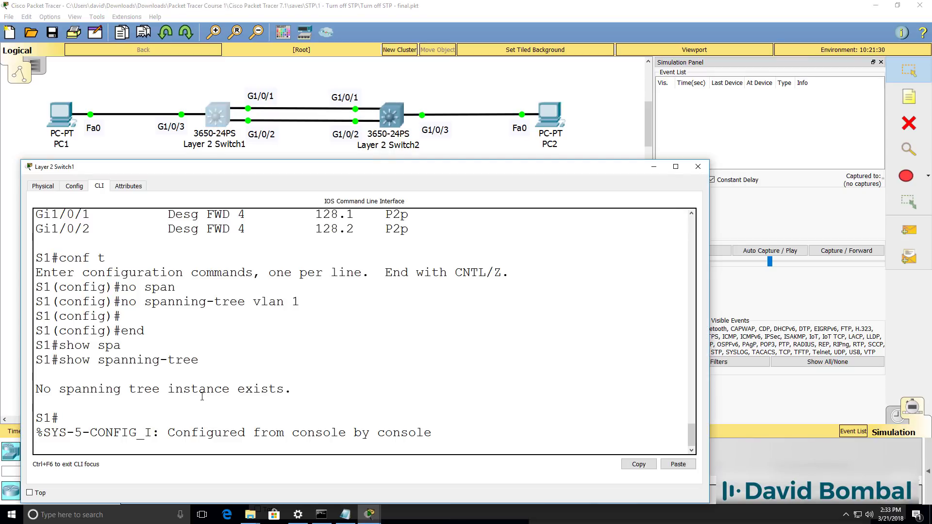
On Switch1, enter conf t and re-enable spanning-tree vlan 1 by removing the 'no'.
{"action": "key", "text": "Return"}
{"action": "key", "text": "Return"}
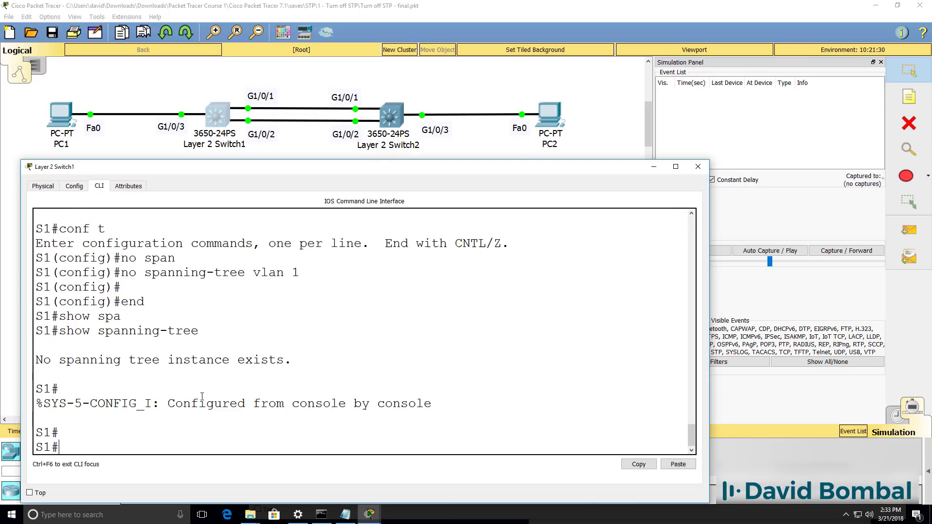
{"action": "type", "text": "conf t"}
{"action": "key", "text": "Return"}
{"action": "key", "text": "Up"}
{"action": "key", "text": "Up"}
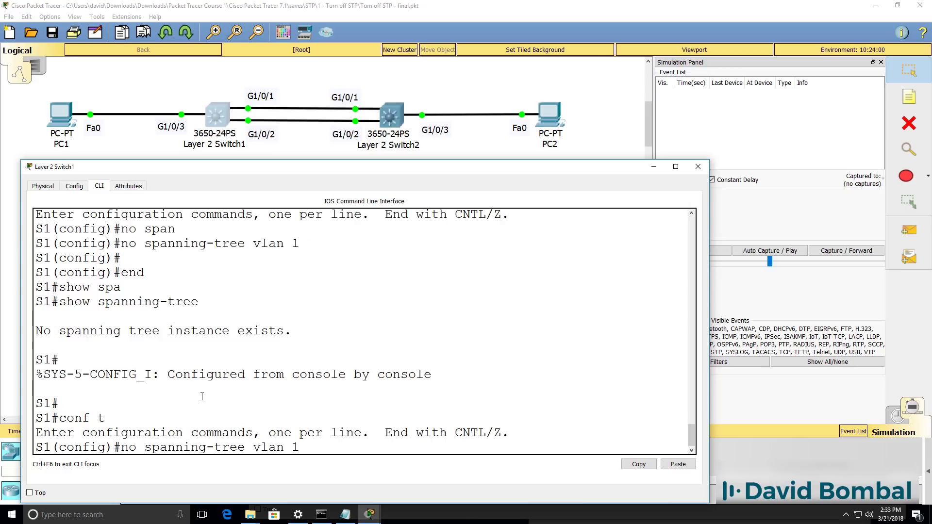
{"action": "key", "text": "ctrl+a"}
{"action": "key", "text": "Delete"}
{"action": "key", "text": "Delete"}
{"action": "key", "text": "Delete"}
{"action": "key", "text": "Return"}
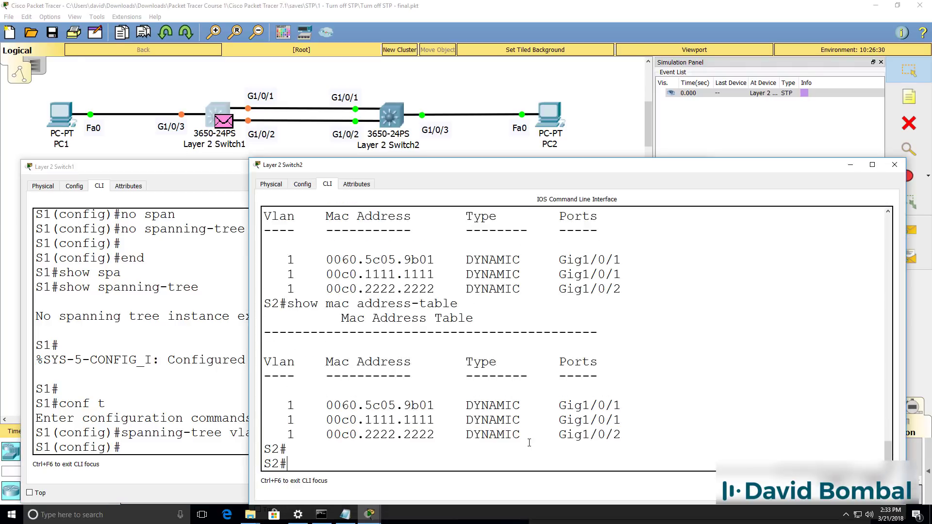
On Switch2, enter conf t and re-enable spanning-tree vlan 1 the same way.
{"action": "key", "text": "Return"}
{"action": "type", "text": "conf t"}
{"action": "key", "text": "Return"}
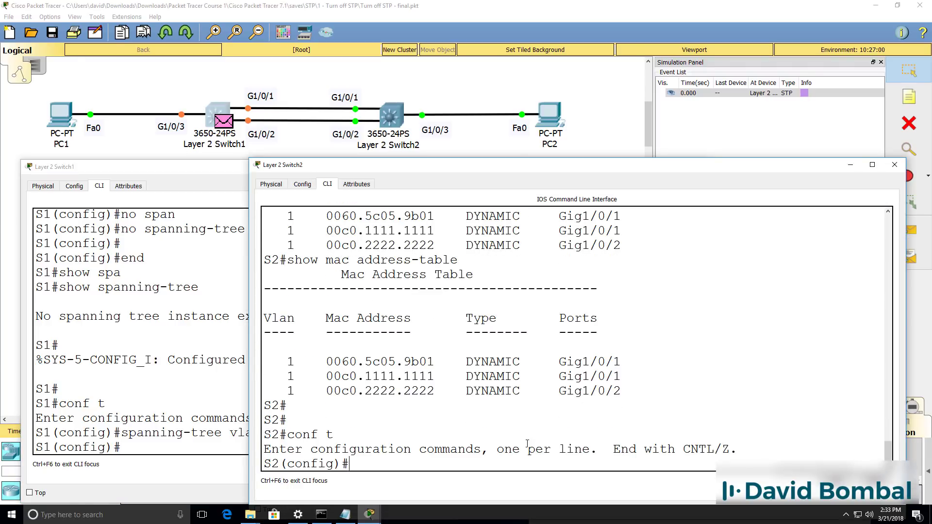
{"action": "key", "text": "Up"}
{"action": "key", "text": "Delete"}
{"action": "key", "text": "Delete"}
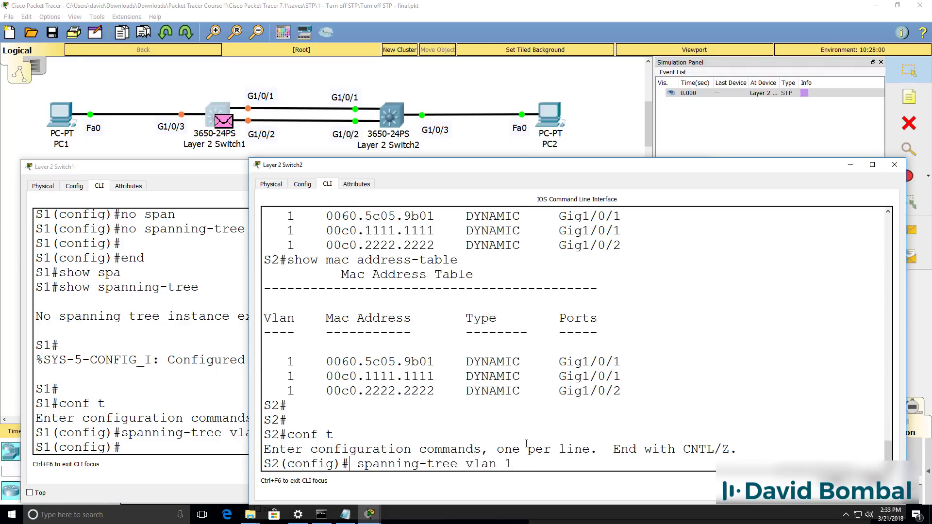
{"action": "key", "text": "Return"}
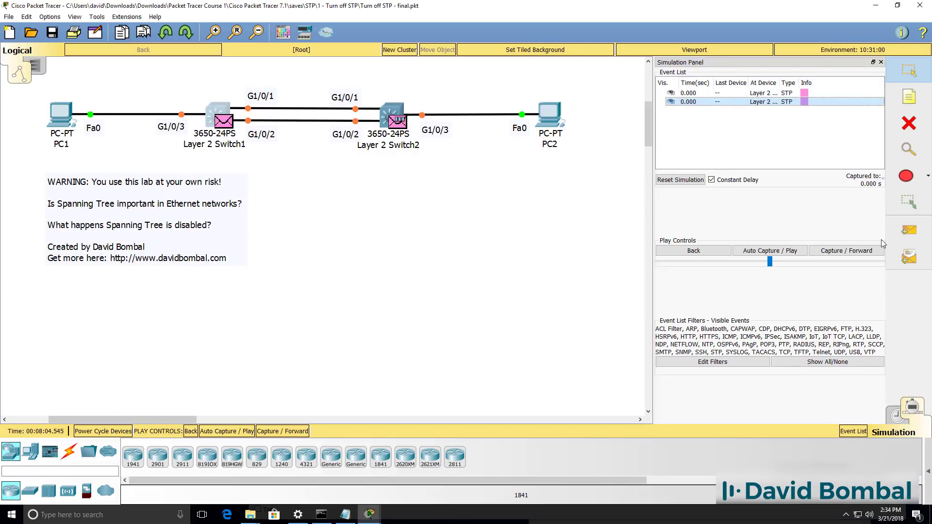
Step the STP simulation forward four events to capture the BPDU exchange.
{"action": "left_click", "coordinate": [862, 256]}
{"action": "left_click", "coordinate": [862, 257]}
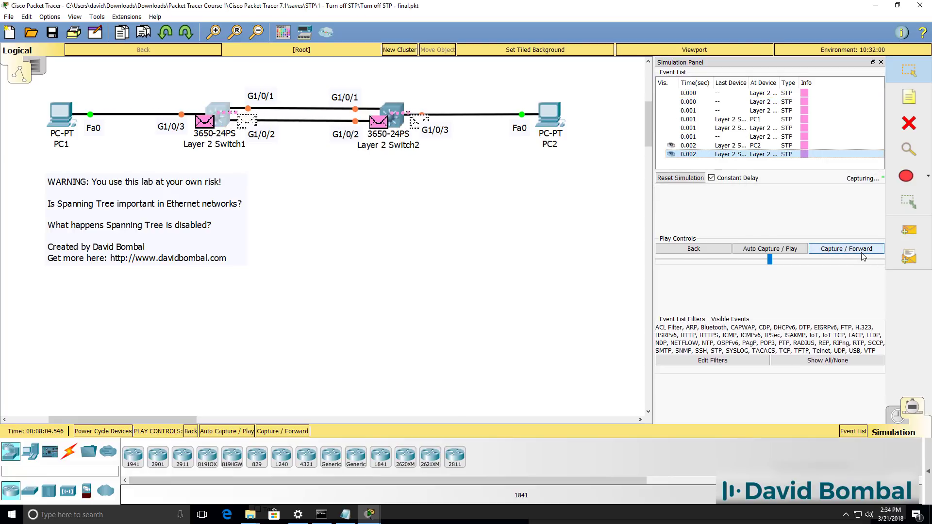
{"action": "left_click", "coordinate": [863, 257]}
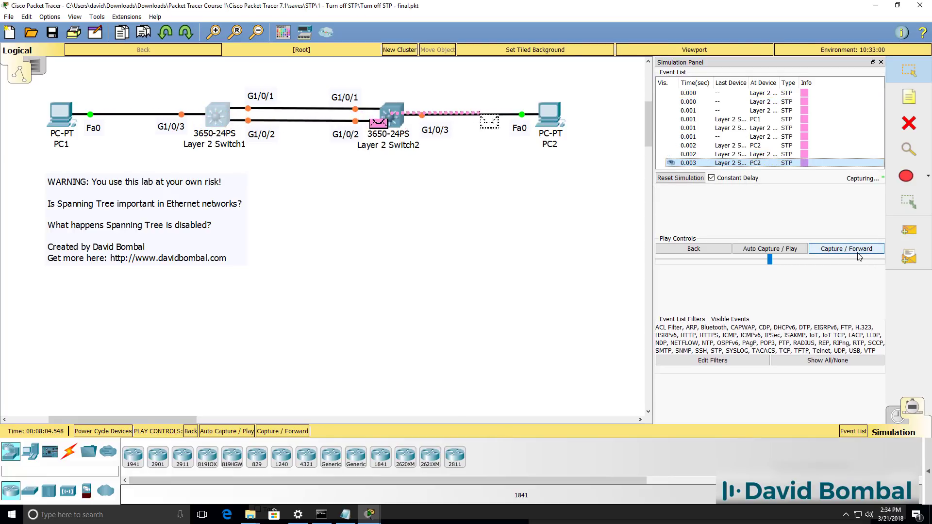
{"action": "left_click", "coordinate": [860, 257]}
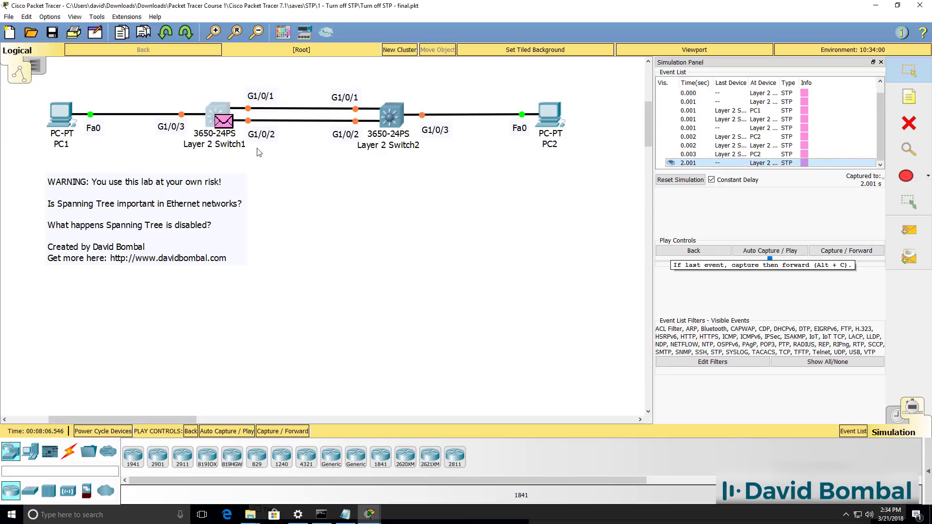
Inspect Switch1's outbound configuration BPDU fields, including root ID 32769, then close the details.
{"action": "left_click", "coordinate": [221, 129]}
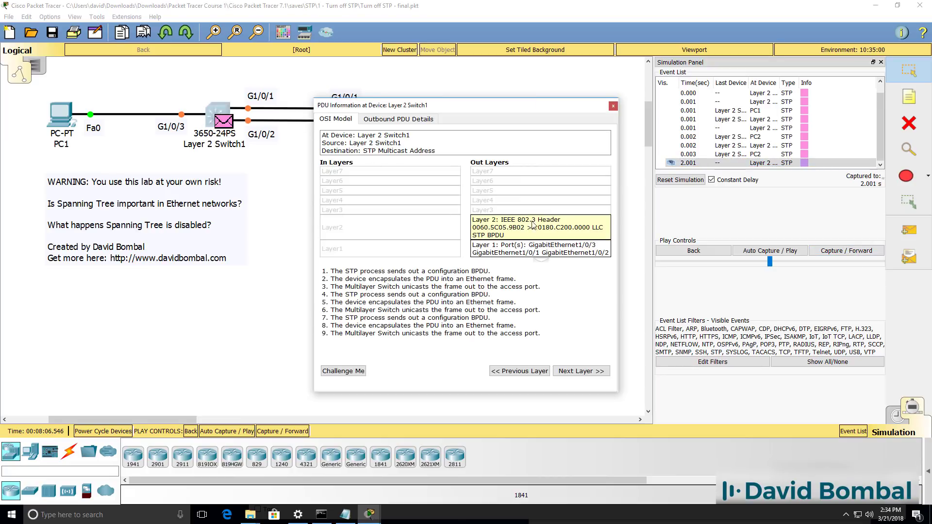
{"action": "left_click_drag", "start_coordinate": [503, 275], "coordinate": [440, 274]}
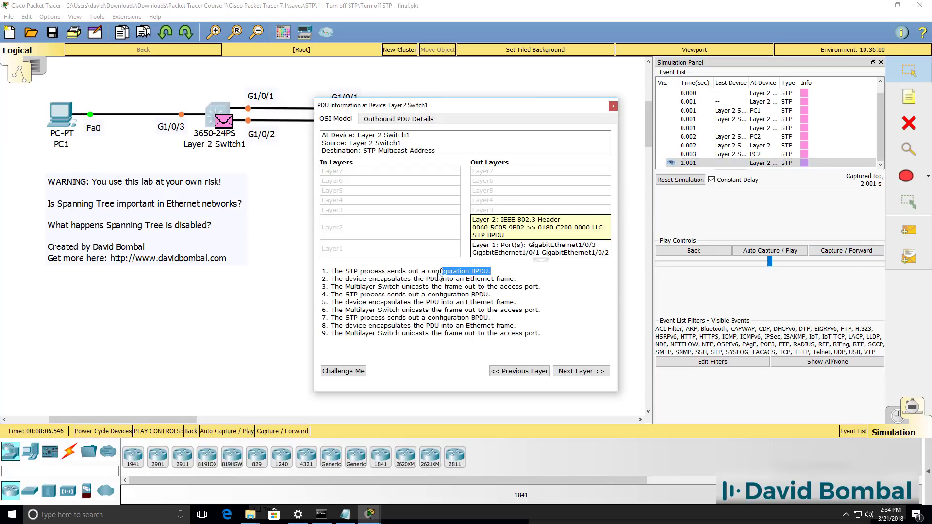
{"action": "left_click", "coordinate": [398, 119]}
{"action": "left_click_drag", "start_coordinate": [619, 225], "coordinate": [930, 224]}
{"action": "left_click_drag", "start_coordinate": [672, 106], "coordinate": [484, 157]}
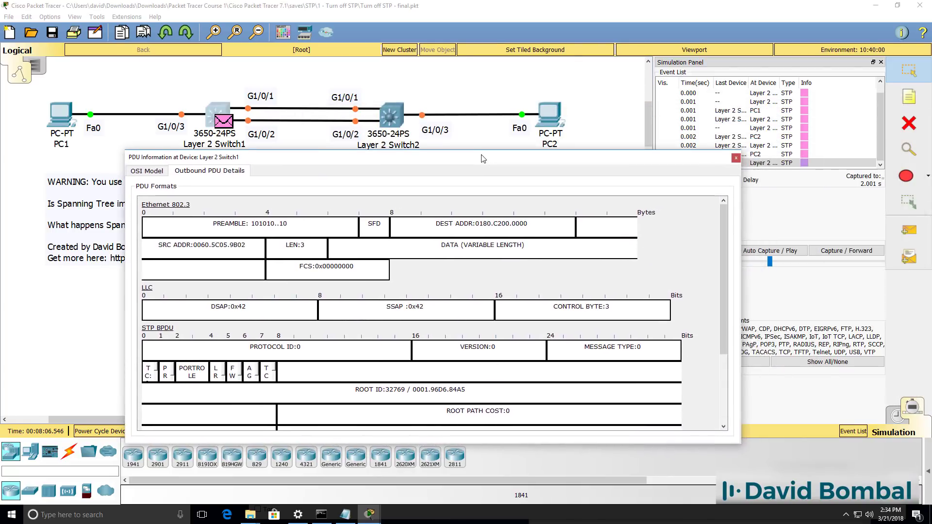
{"action": "scroll", "coordinate": [405, 342], "scroll_direction": "down", "scroll_amount": 3}
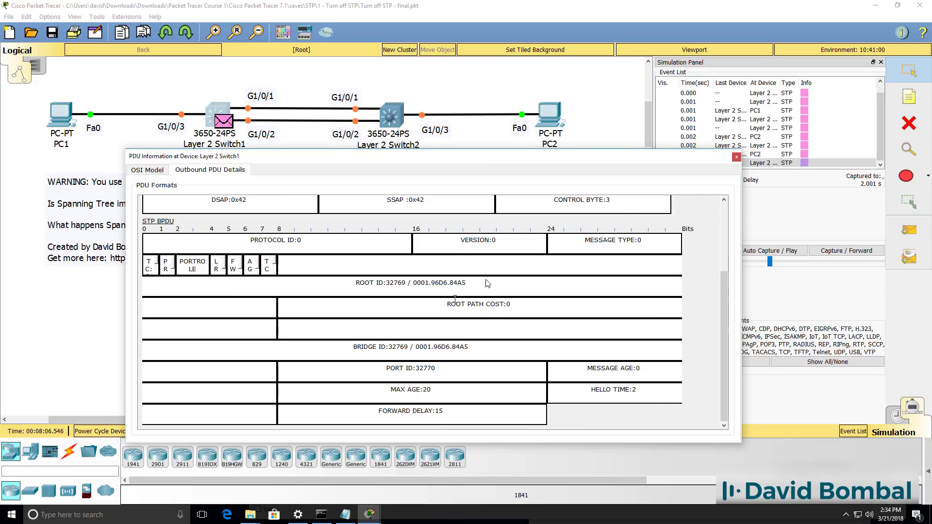
{"action": "left_click", "coordinate": [737, 156]}
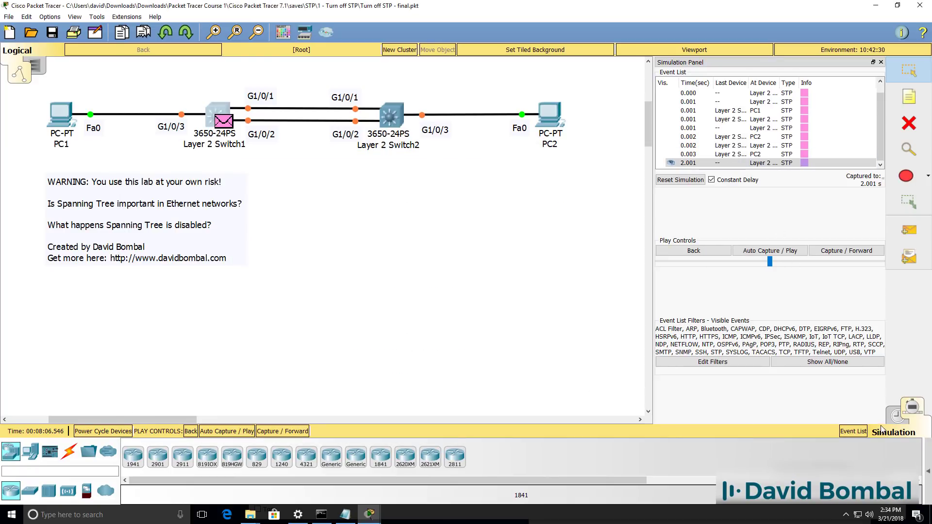
Return to Realtime mode, exit config mode on Switch1 and show its spanning tree, Gi1/0/3 learning.
{"action": "left_click", "coordinate": [891, 417]}
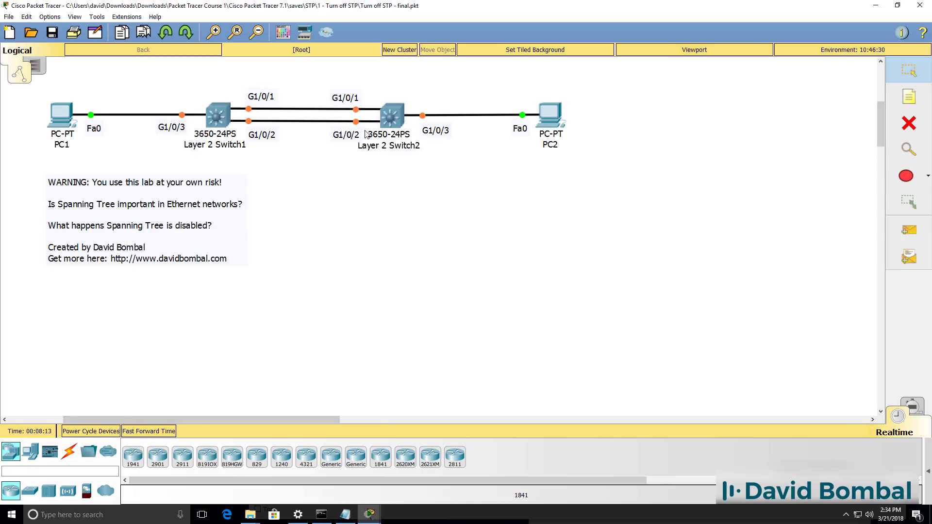
{"action": "mouse_move", "coordinate": [375, 513]}
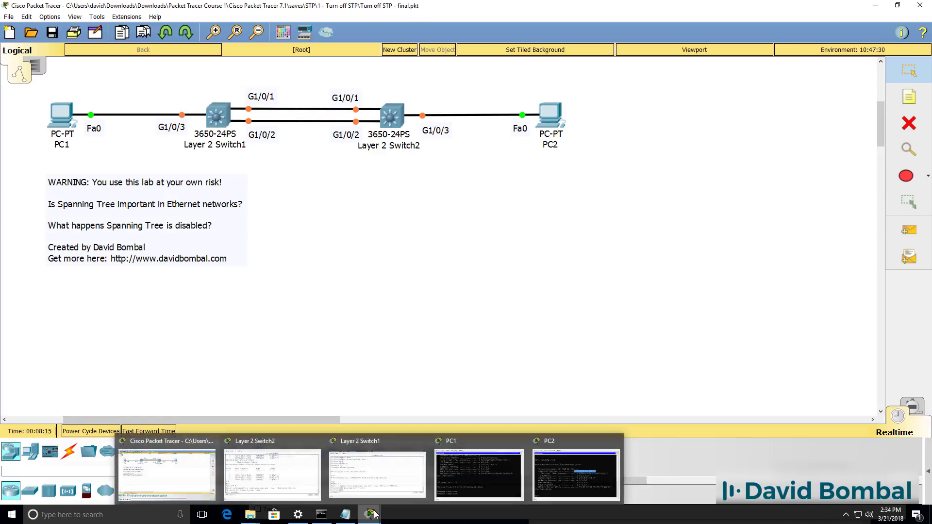
{"action": "left_click", "coordinate": [342, 475]}
{"action": "type", "text": "wn"}
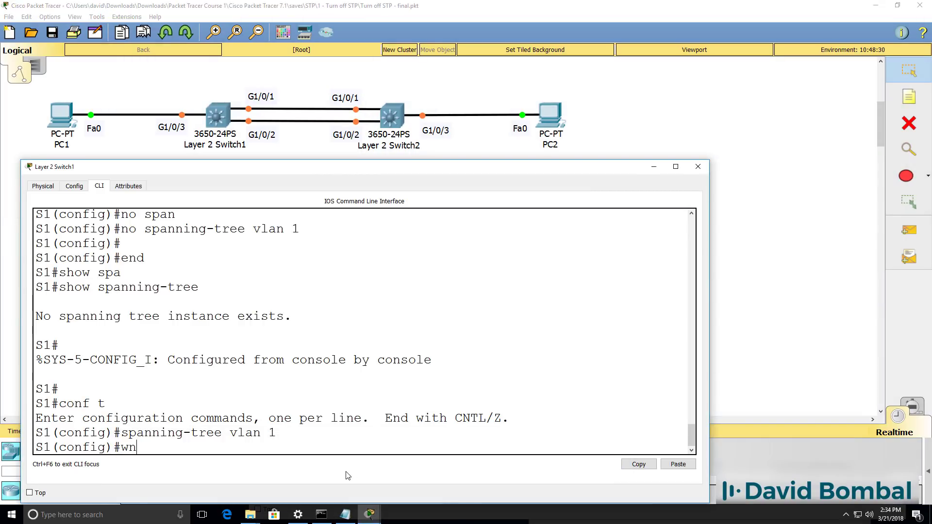
{"action": "type", "text": "end"}
{"action": "key", "text": "Return"}
{"action": "type", "text": "show sp"}
{"action": "key", "text": "Tab"}
{"action": "key", "text": "Return"}
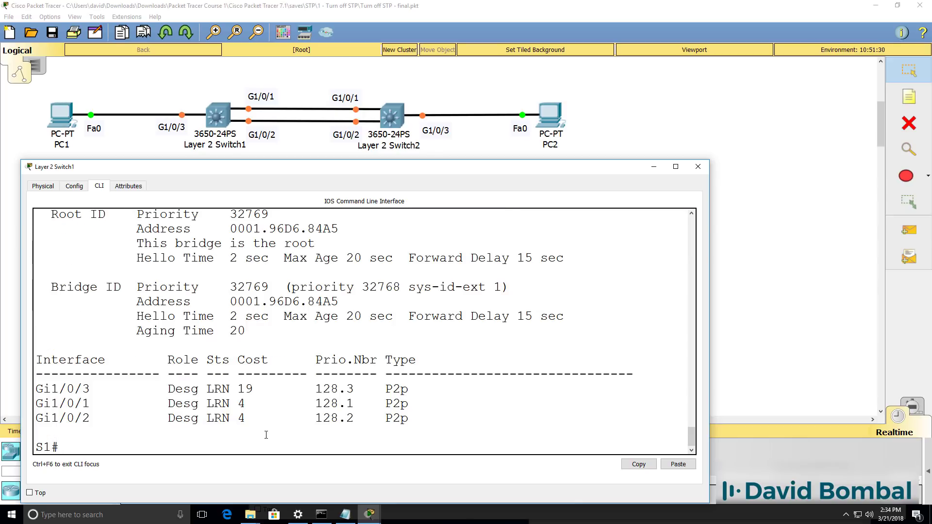
{"action": "left_click_drag", "start_coordinate": [235, 390], "coordinate": [217, 418]}
Exit config mode on Switch2 and show its spanning-tree port states, Gi1/0/1 and Gi1/0/3 forwarding.
{"action": "key", "text": "Up"}
{"action": "key", "text": "Down"}
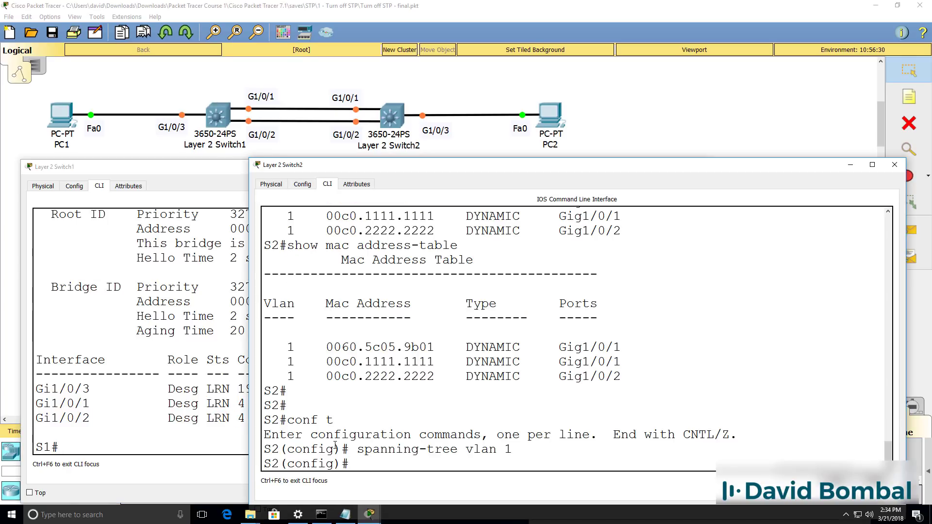
{"action": "type", "text": "end"}
{"action": "key", "text": "Return"}
Rerun show spanning-tree on Switch1 to confirm all ports forwarding, then hide the consoles.
{"action": "type", "text": "show sp"}
{"action": "key", "text": "Tab"}
{"action": "key", "text": "Return"}
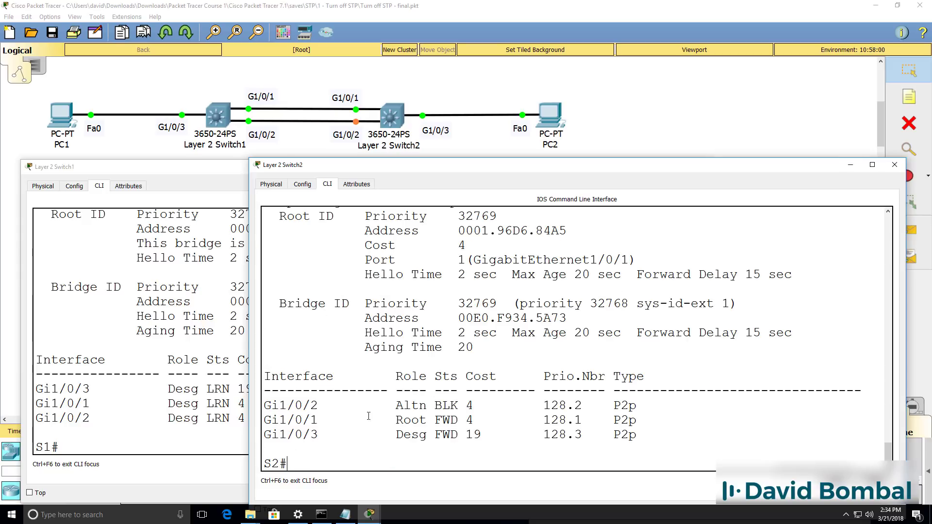
{"action": "left_click_drag", "start_coordinate": [440, 421], "coordinate": [459, 406]}
{"action": "double_click", "coordinate": [446, 435]}
{"action": "left_click", "coordinate": [78, 418]}
{"action": "type", "text": "show sp"}
{"action": "key", "text": "Tab"}
{"action": "key", "text": "Return"}
{"action": "left_click_drag", "start_coordinate": [158, 392], "coordinate": [327, 424]}
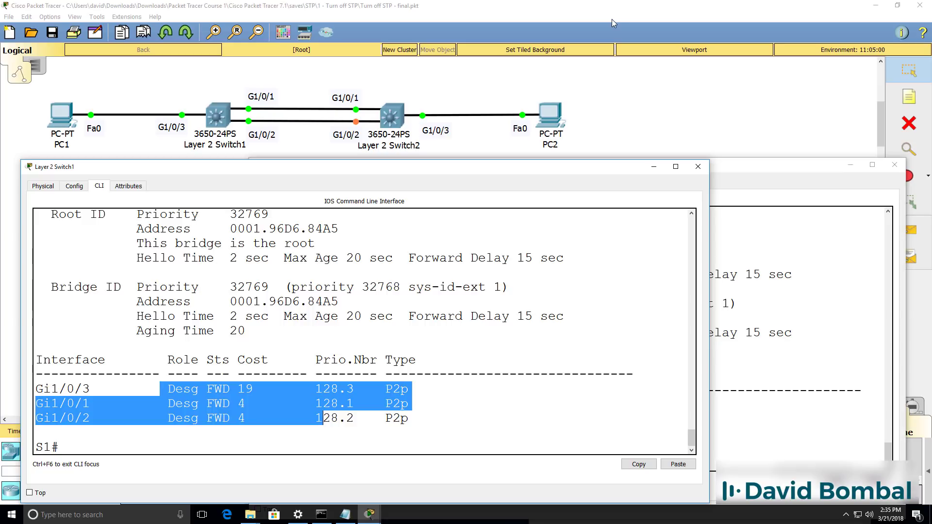
{"action": "left_click", "coordinate": [352, 140]}
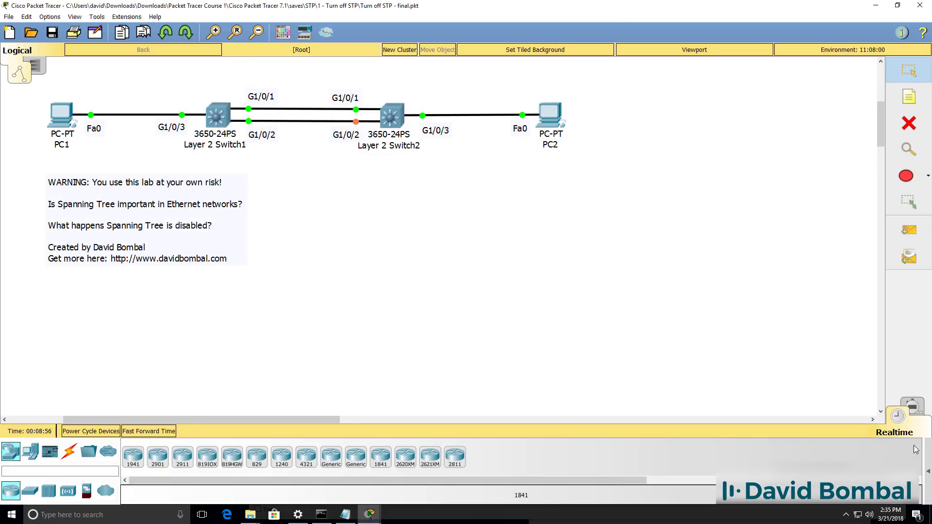
Switch to Simulation mode and rerun ping 10.1.1.2 from PC1's command prompt.
{"action": "left_click", "coordinate": [916, 407]}
{"action": "key", "text": "alt+Tab"}
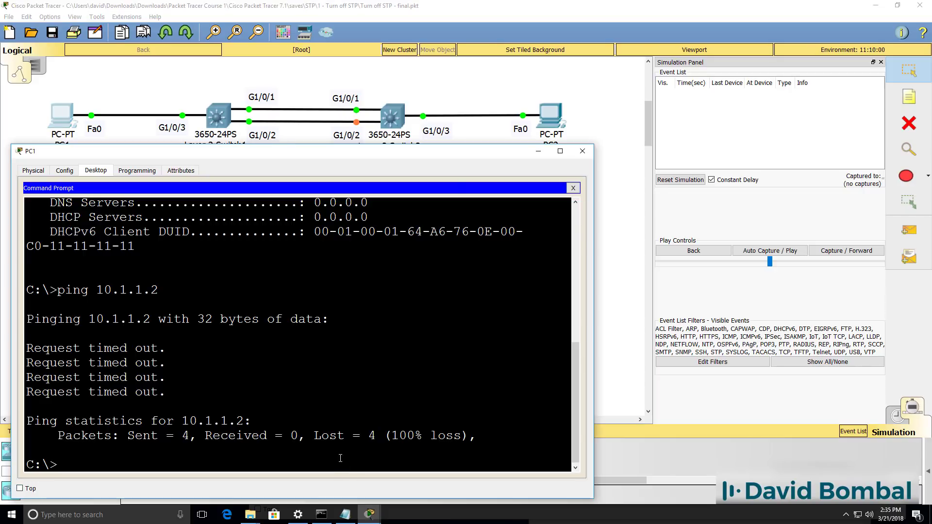
{"action": "key", "text": "Up"}
{"action": "key", "text": "Return"}
{"action": "left_click", "coordinate": [76, 126]}
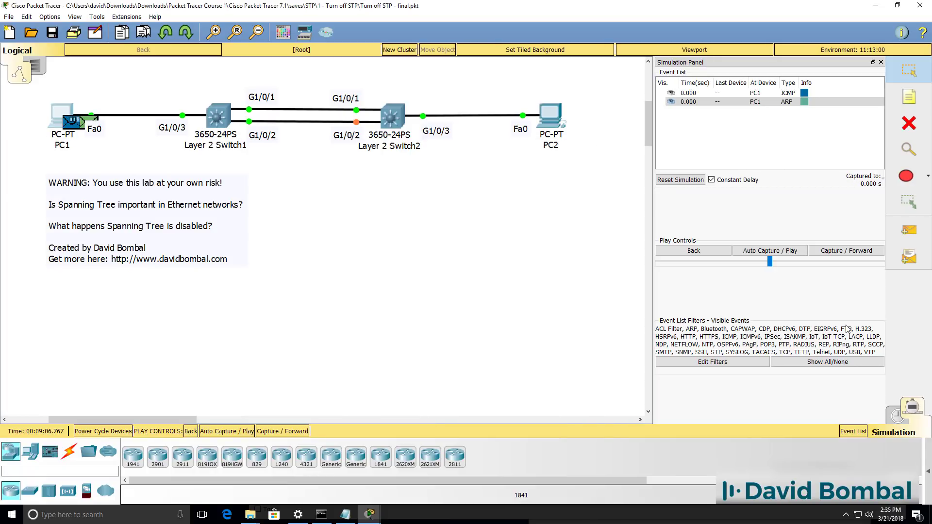
Step the ARP request via Switch1 and Switch2 to PC2, inspecting it at Switch2, until PC2's reply reaches Switch2.
{"action": "left_click", "coordinate": [839, 250]}
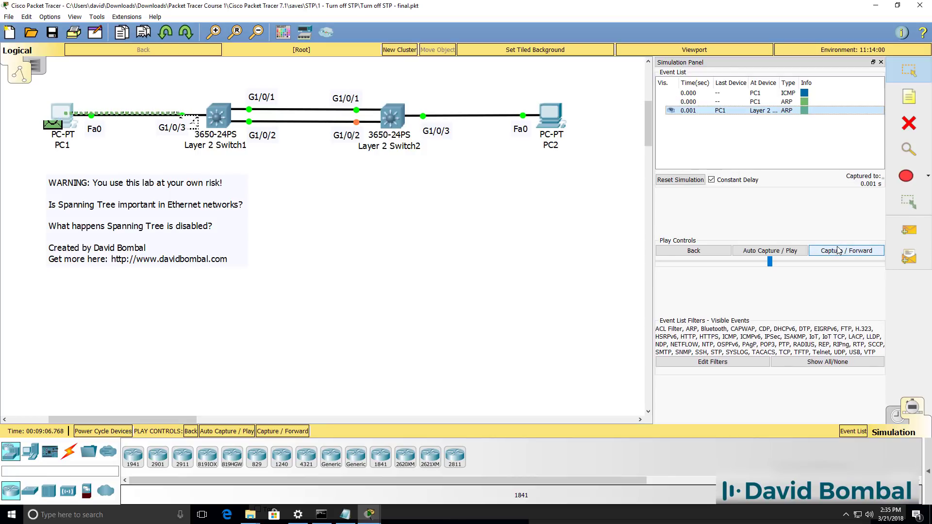
{"action": "left_click", "coordinate": [832, 252]}
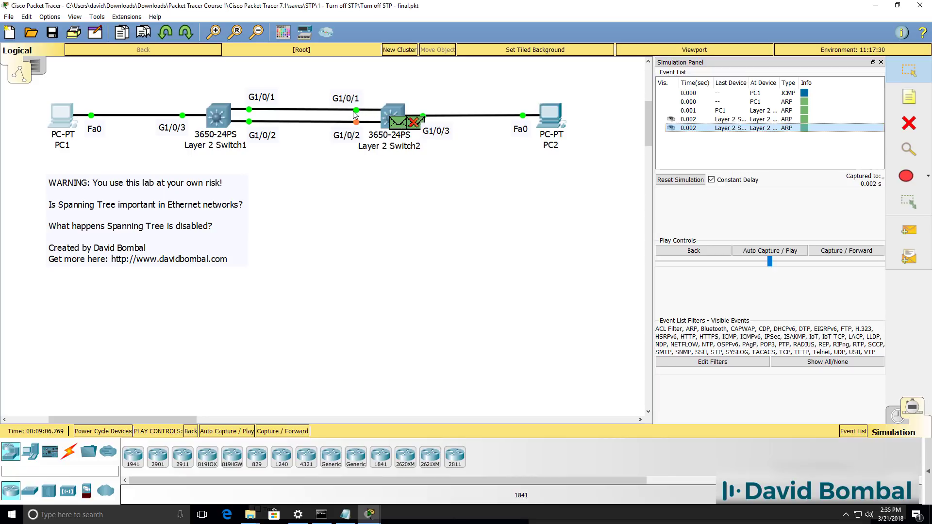
{"action": "left_click", "coordinate": [861, 252]}
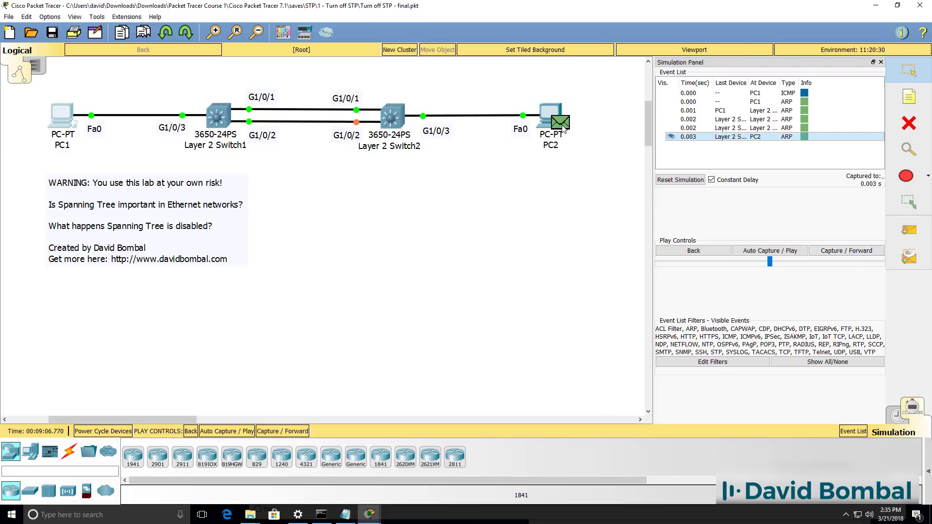
{"action": "left_click", "coordinate": [706, 251]}
{"action": "left_click", "coordinate": [408, 122]}
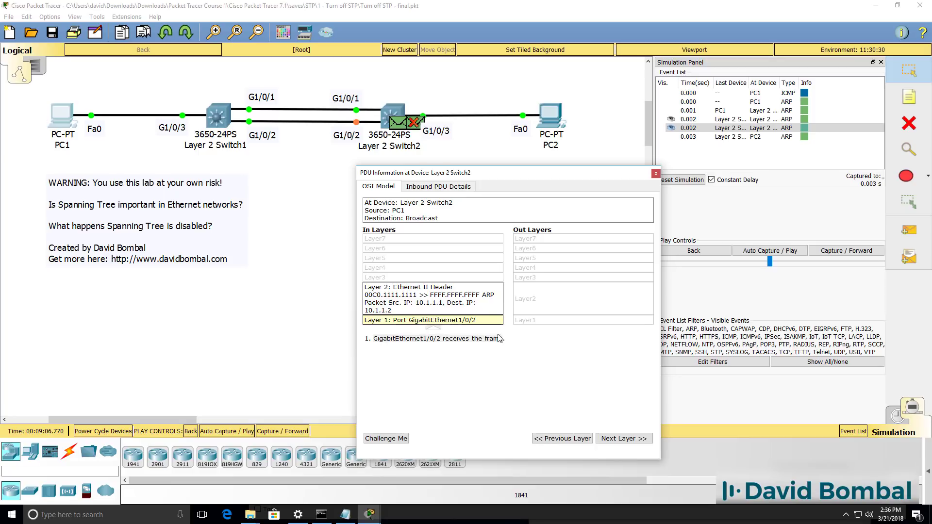
{"action": "left_click", "coordinate": [656, 174]}
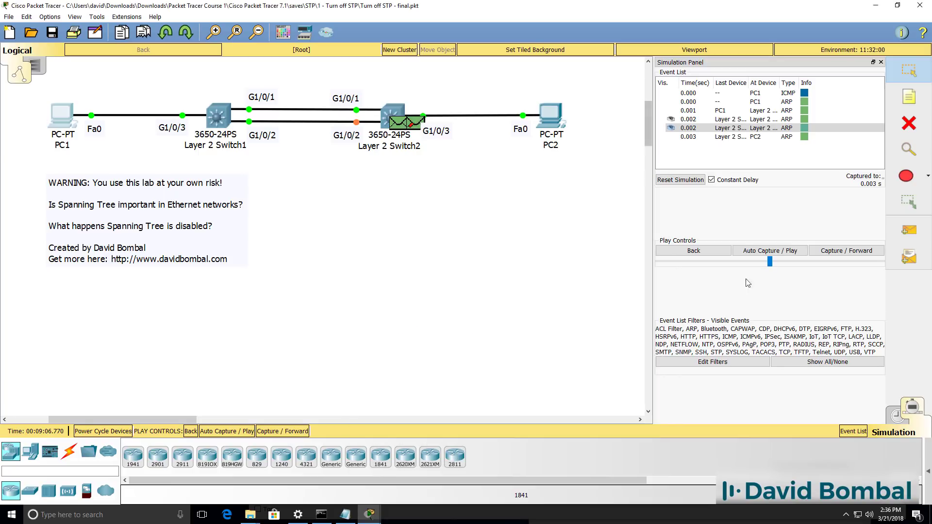
{"action": "left_click", "coordinate": [840, 252]}
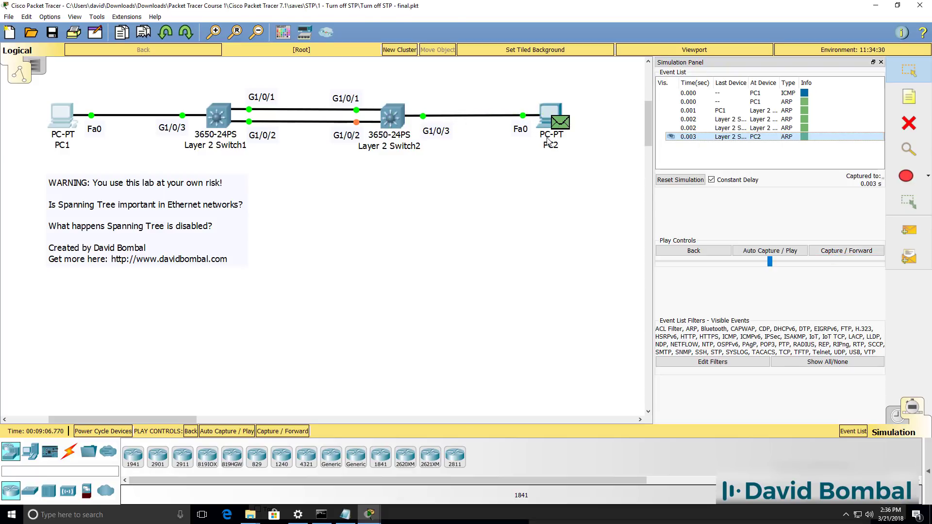
{"action": "left_click", "coordinate": [839, 251]}
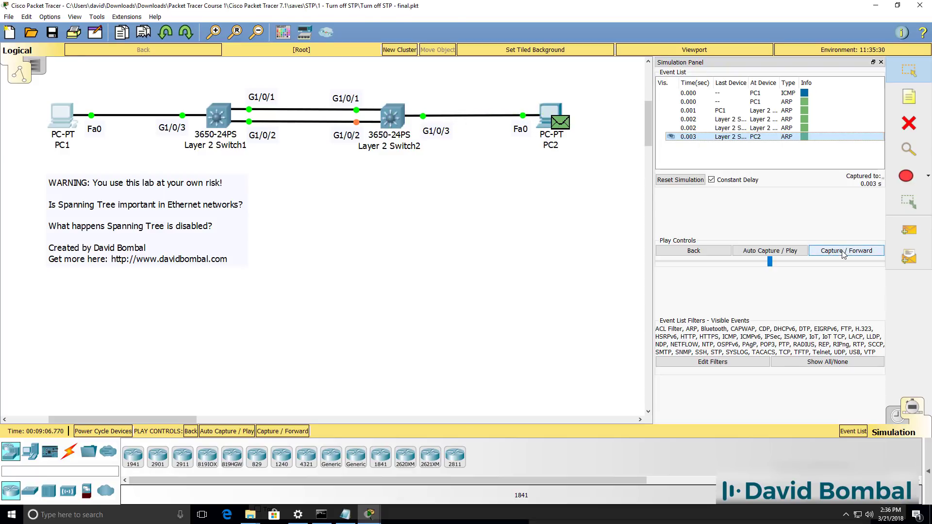
{"action": "left_click", "coordinate": [397, 124]}
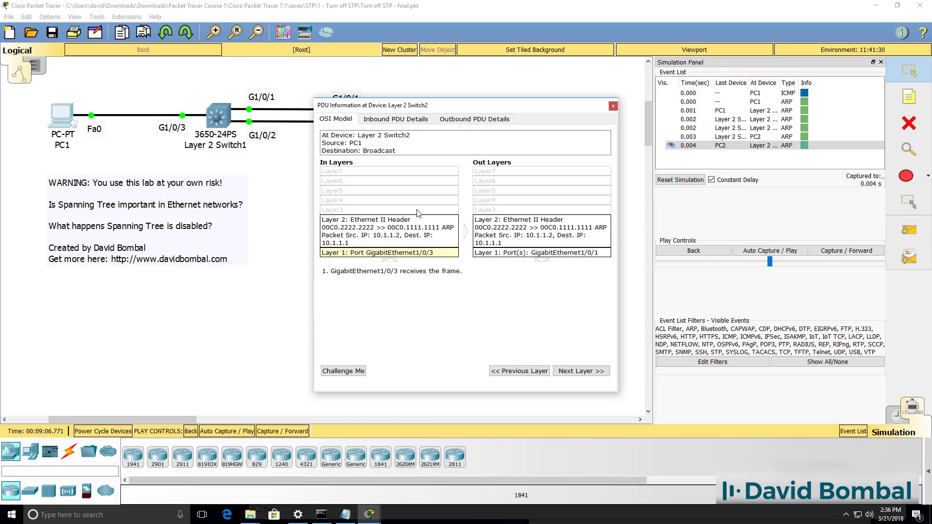
{"action": "left_click", "coordinate": [393, 118]}
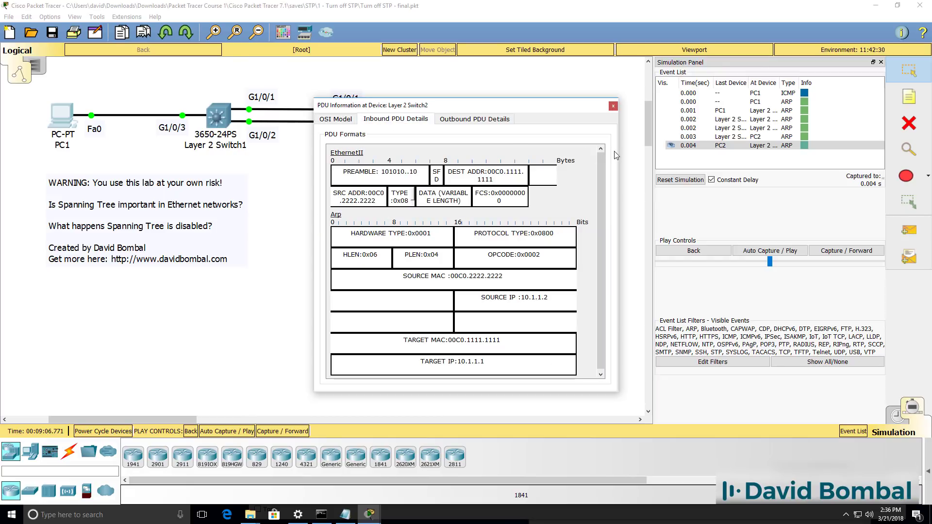
{"action": "left_click_drag", "start_coordinate": [618, 151], "coordinate": [929, 190]}
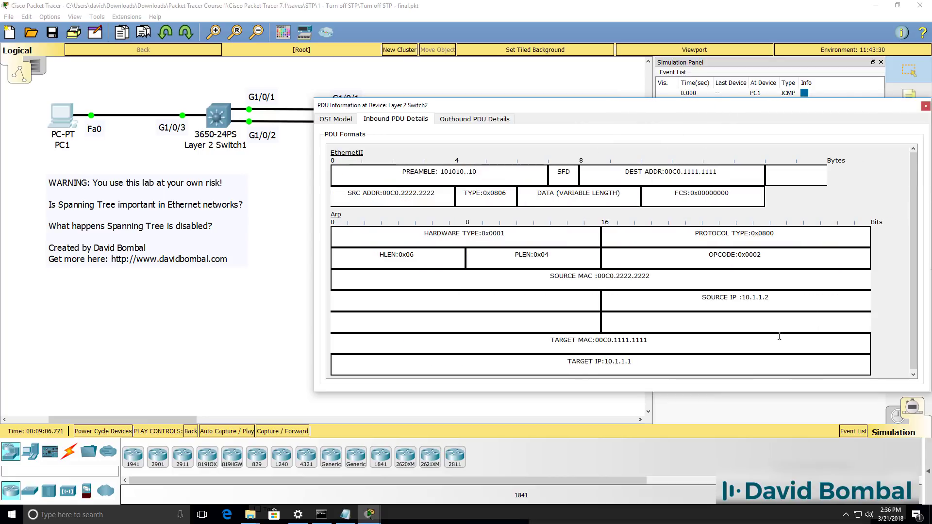
{"action": "left_click_drag", "start_coordinate": [650, 342], "coordinate": [507, 322]}
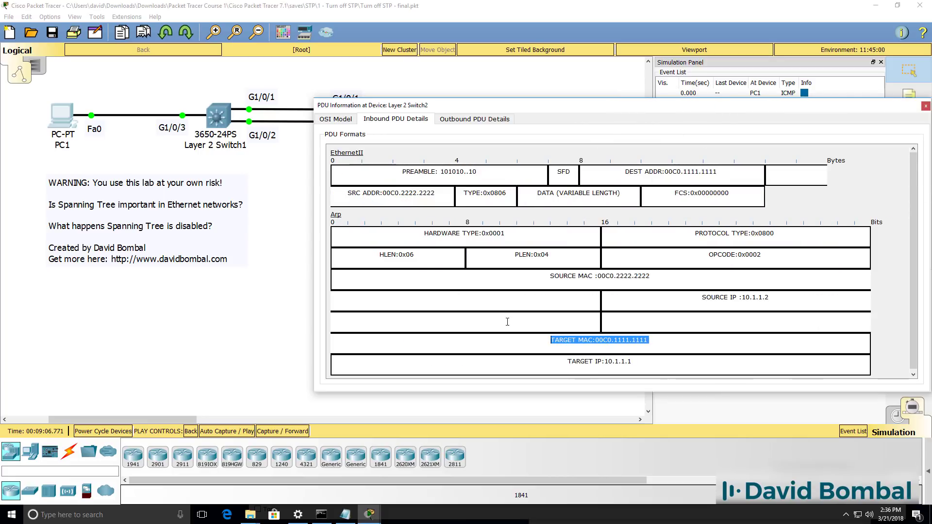
{"action": "left_click_drag", "start_coordinate": [634, 363], "coordinate": [537, 360]}
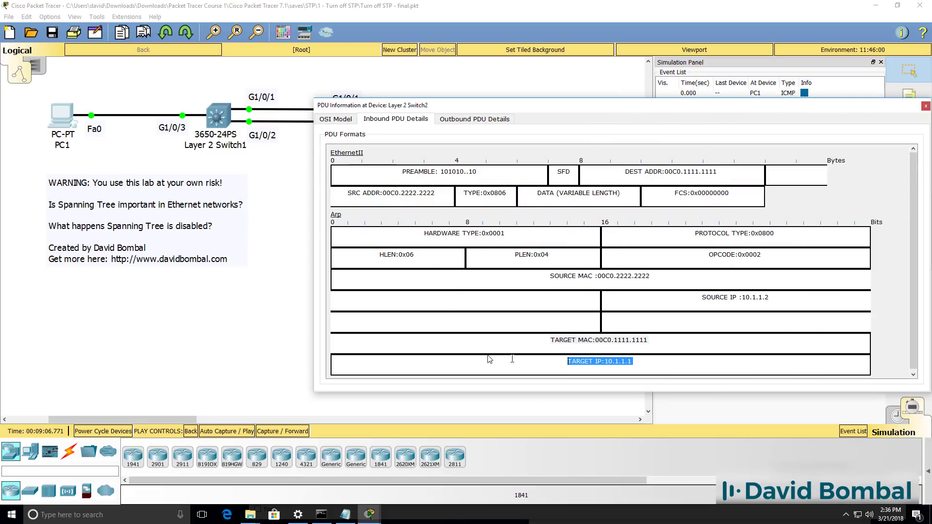
{"action": "left_click_drag", "start_coordinate": [652, 277], "coordinate": [516, 276]}
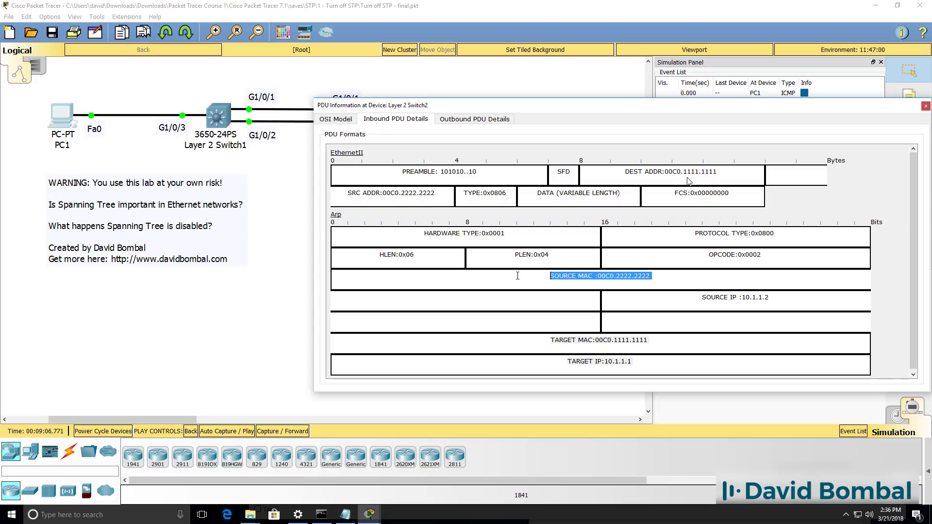
{"action": "left_click", "coordinate": [926, 106]}
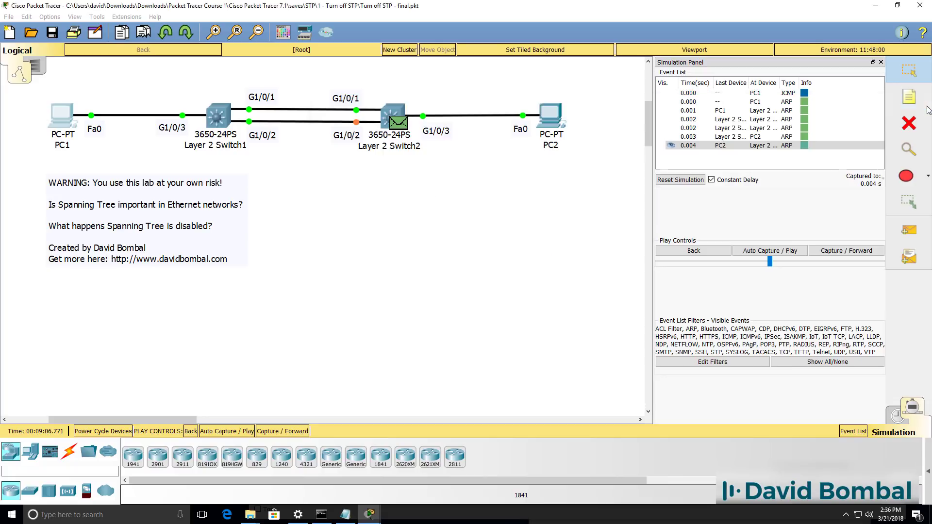
Step the ARP reply to PC1, then the ICMP echo over G1/0/1 to PC2 and its reply back to PC1.
{"action": "left_click", "coordinate": [847, 251]}
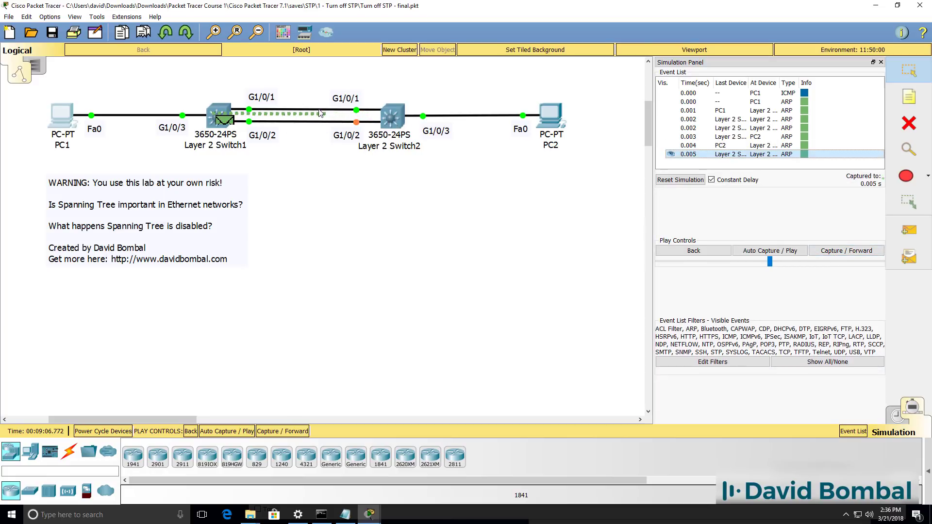
{"action": "left_click", "coordinate": [825, 251]}
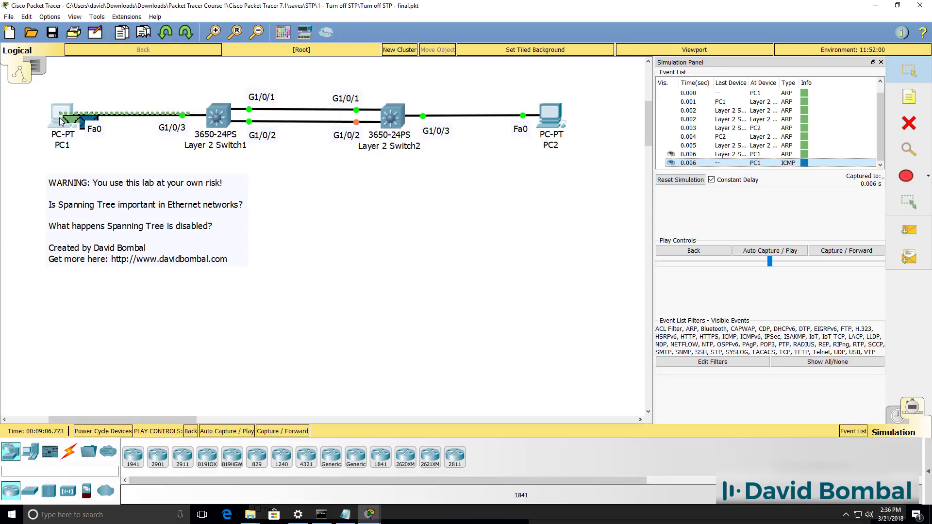
{"action": "left_click", "coordinate": [843, 253]}
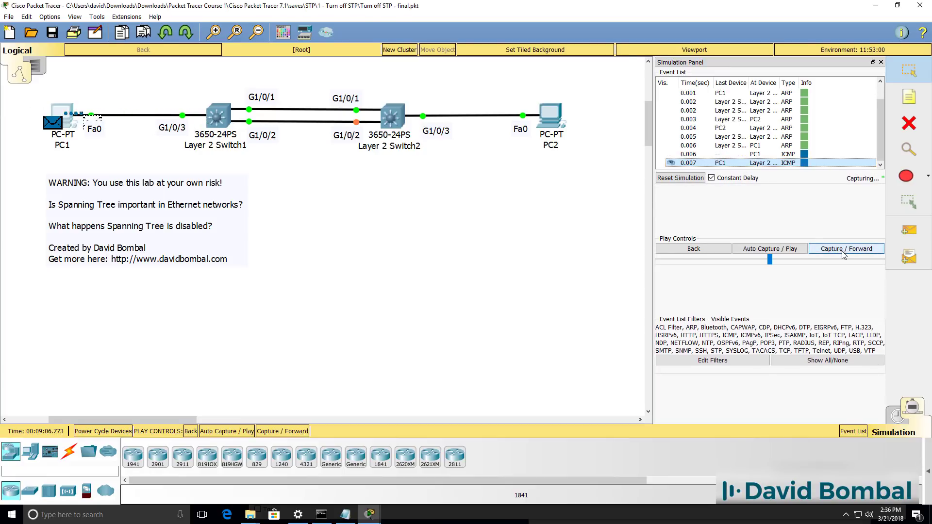
{"action": "left_click", "coordinate": [844, 254]}
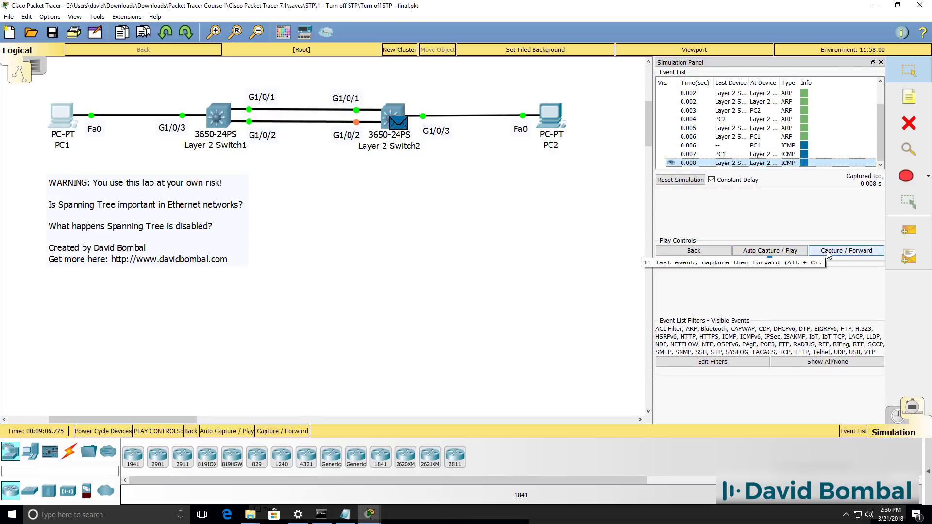
{"action": "left_click", "coordinate": [828, 253]}
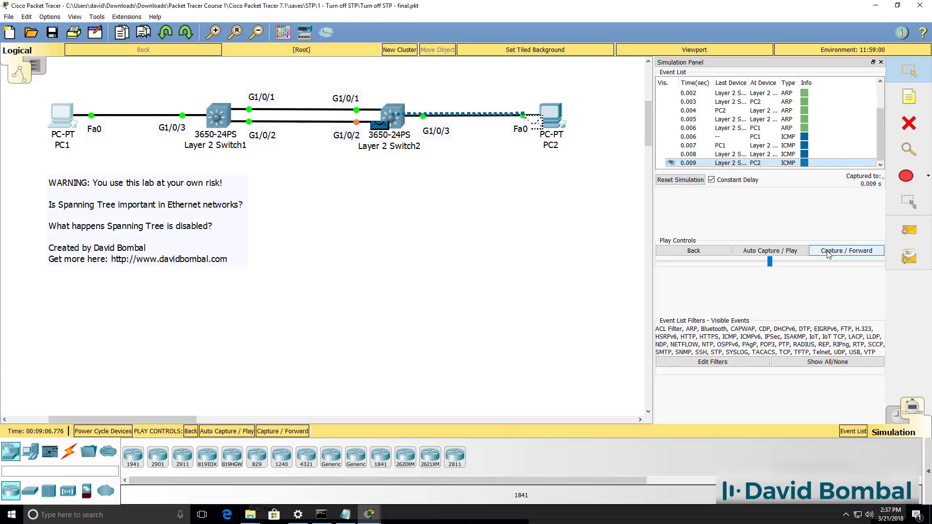
{"action": "left_click", "coordinate": [829, 253]}
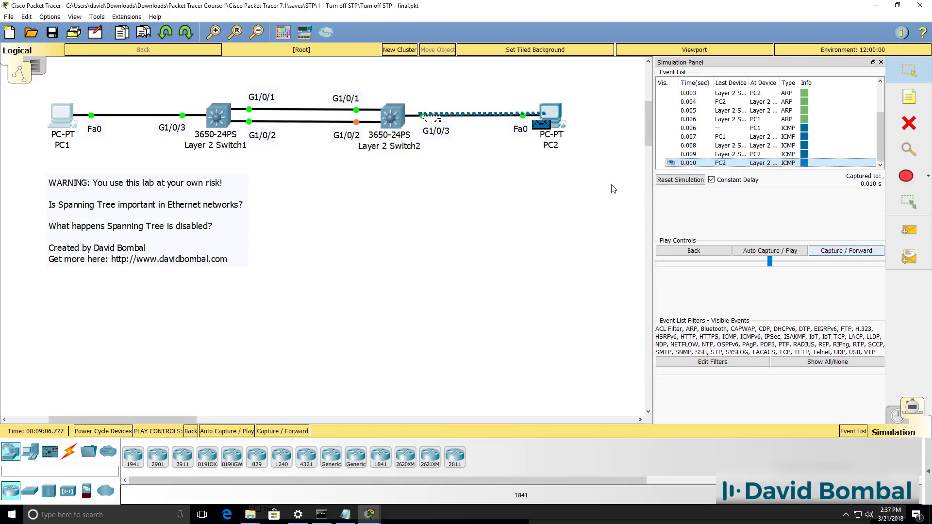
{"action": "left_click", "coordinate": [839, 257]}
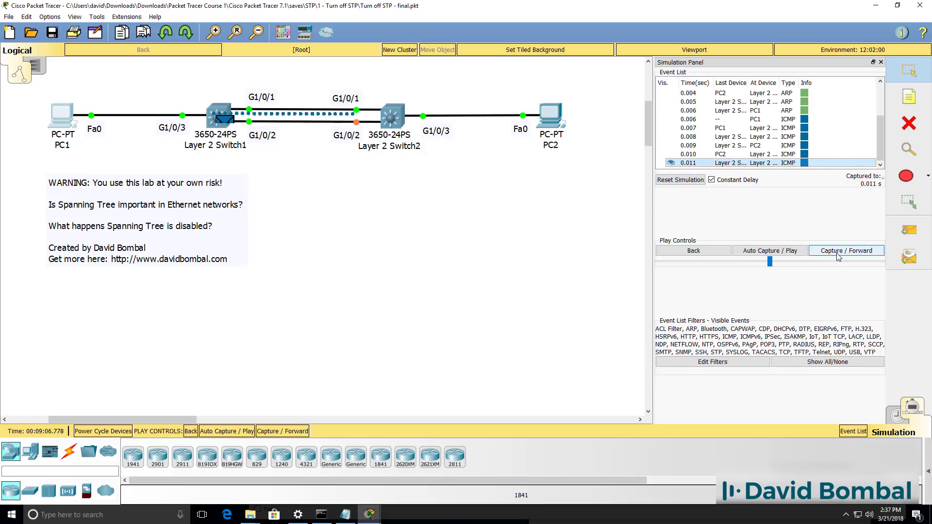
{"action": "left_click", "coordinate": [839, 257]}
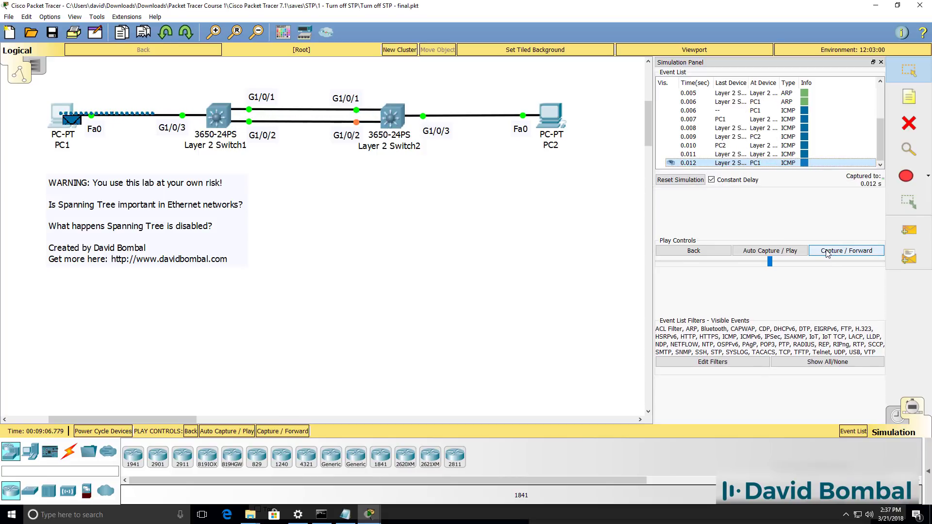